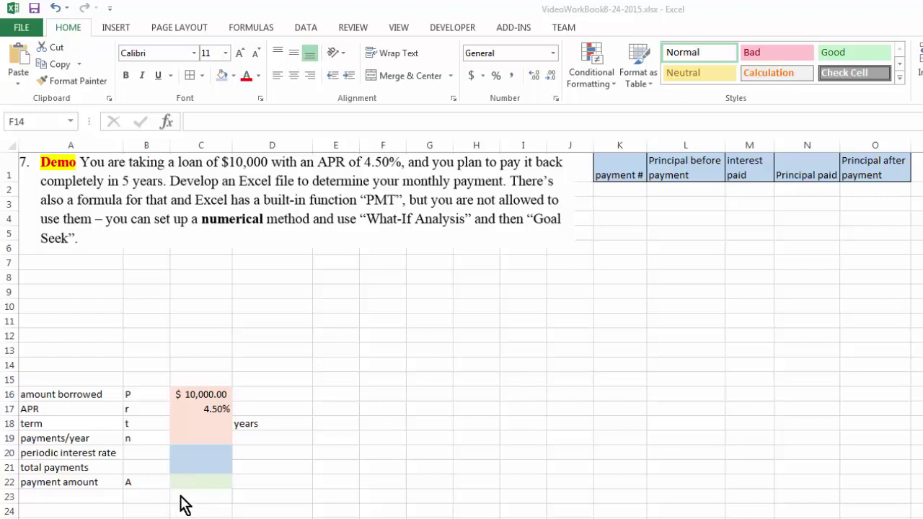
- Enter a 5-year term in C18 and 12 payments per year in C19
left_click(211, 424)
type("5")
left_click(270, 426)
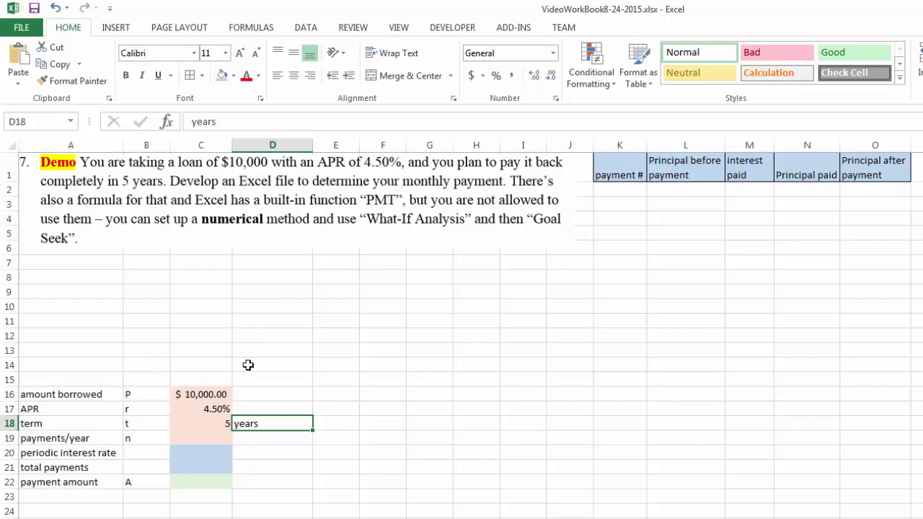
left_click(202, 440)
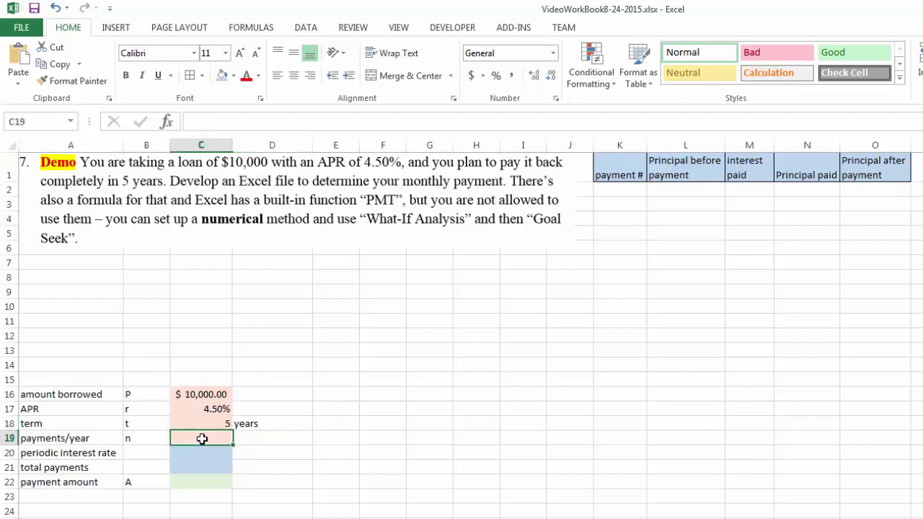
type("12")
left_click(202, 451)
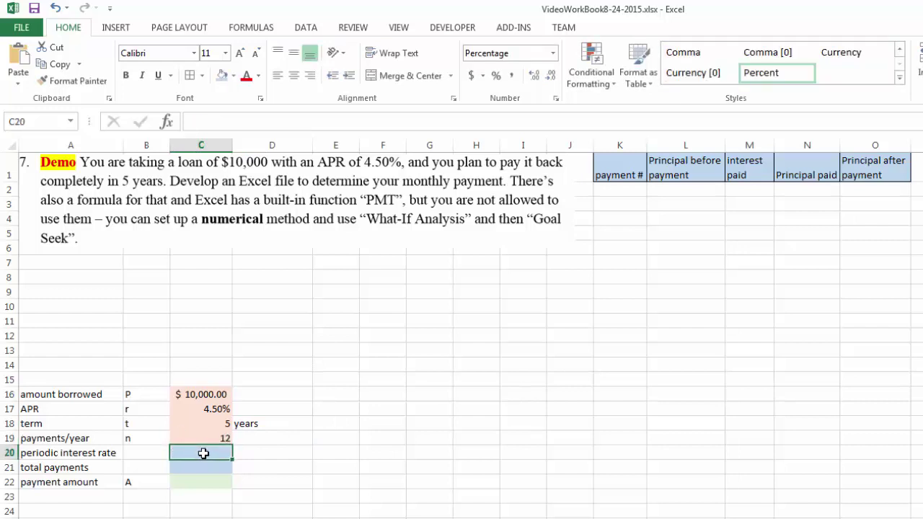
- Compute total payments in C21 as =C18*C19, giving 60
left_click(207, 468)
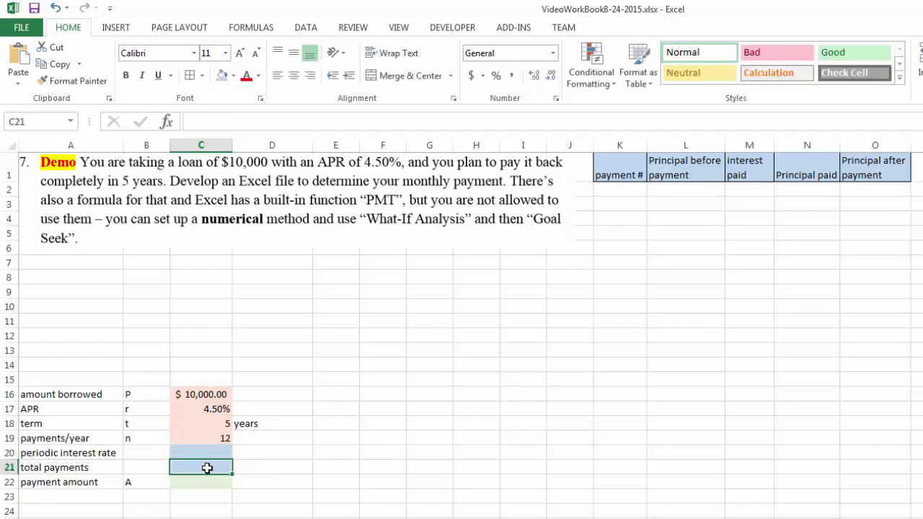
type("6")
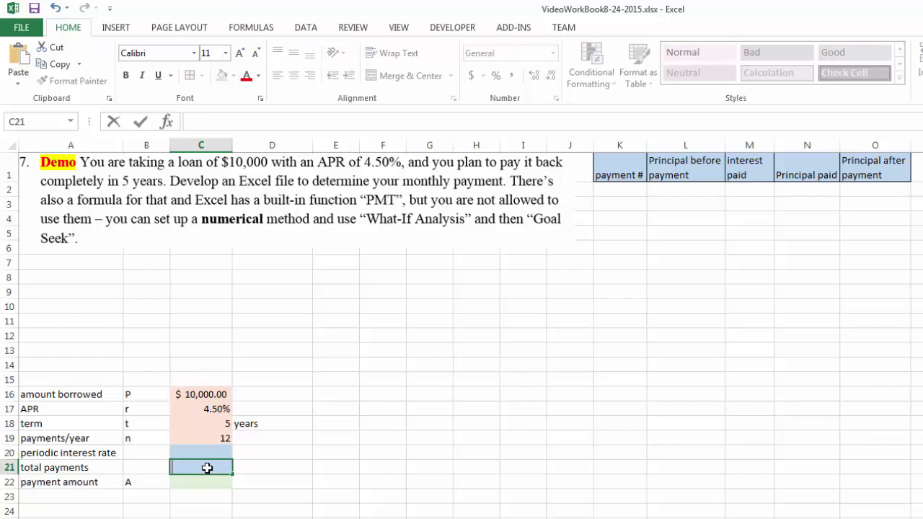
left_click(208, 423)
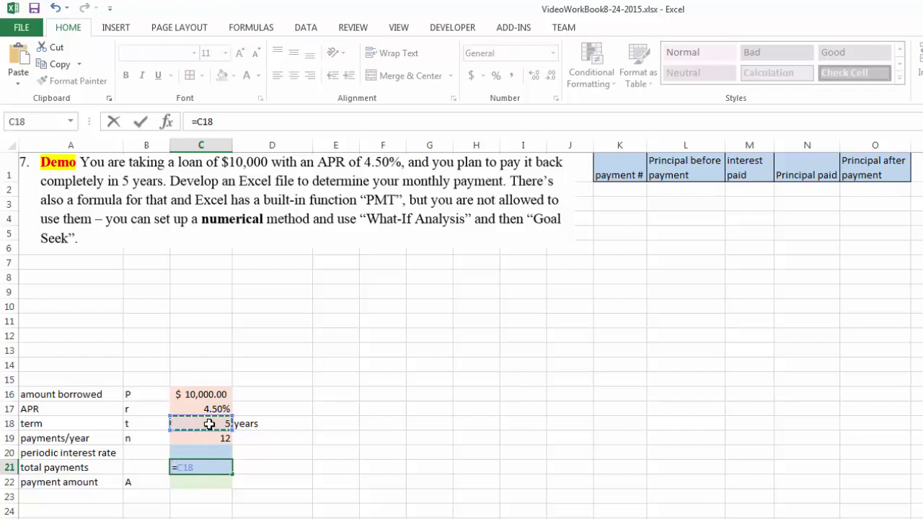
type("*")
left_click(215, 438)
key("Return")
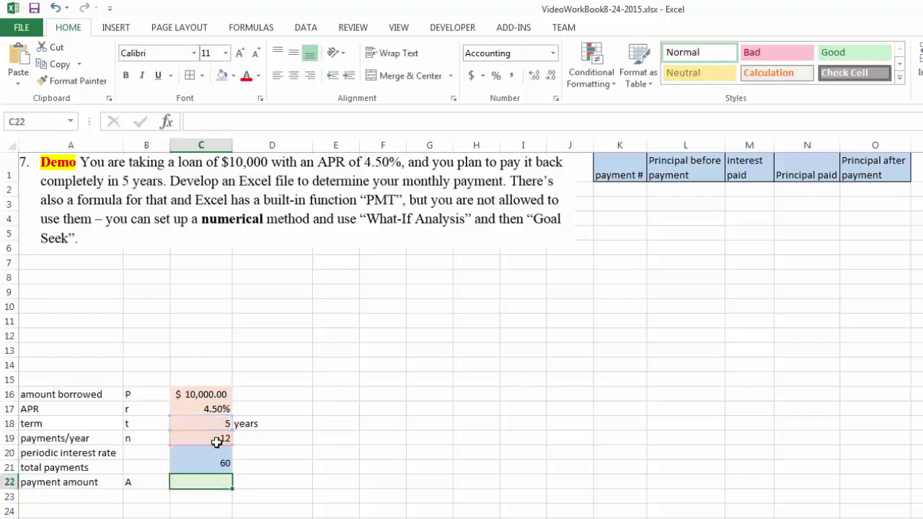
- Compute the periodic interest rate in C20 as =C17/C19, giving 0.375%
left_click(216, 453)
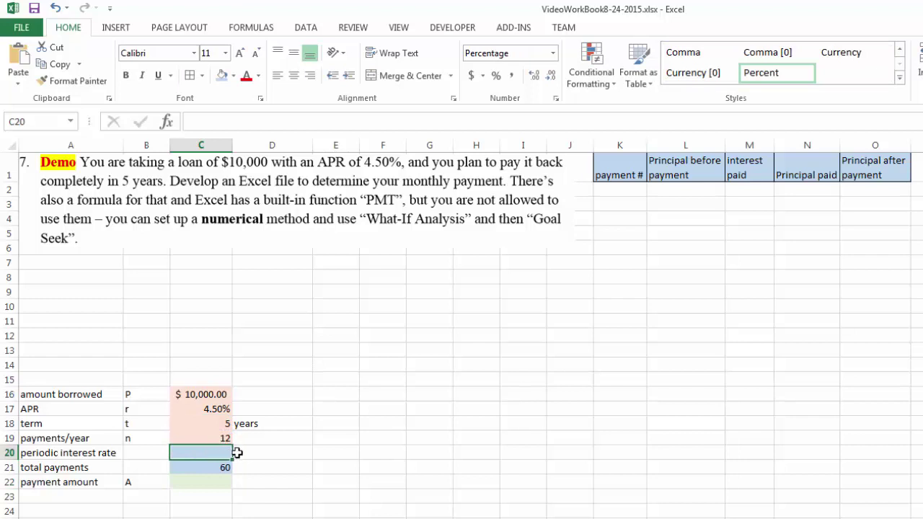
type("=")
left_click(215, 411)
type("/")
left_click(215, 439)
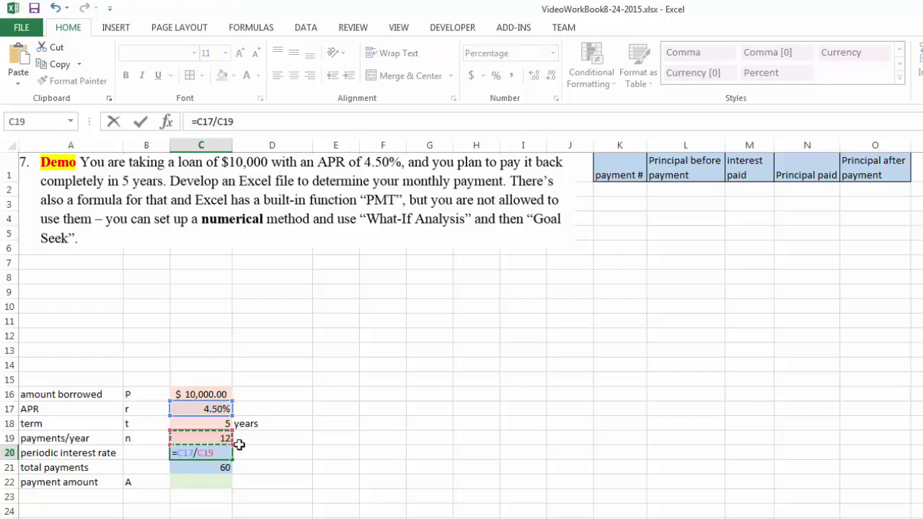
key("Return")
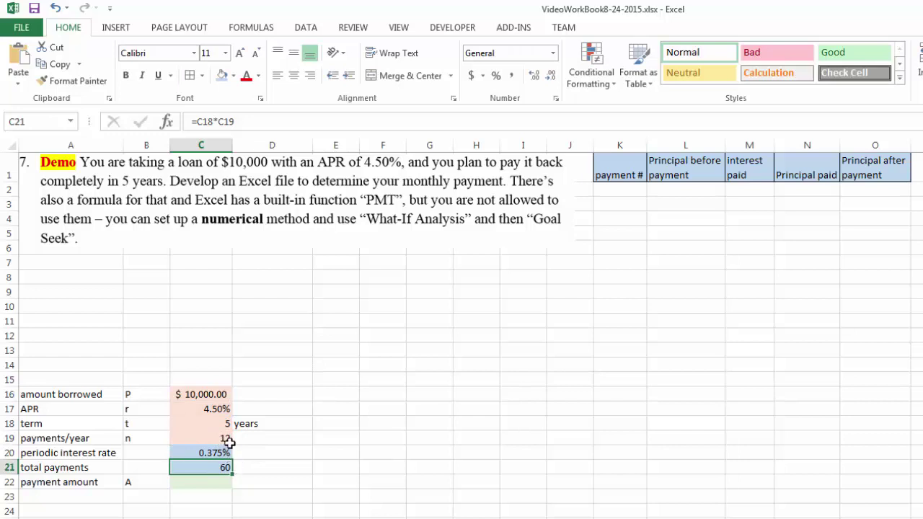
left_click(192, 484)
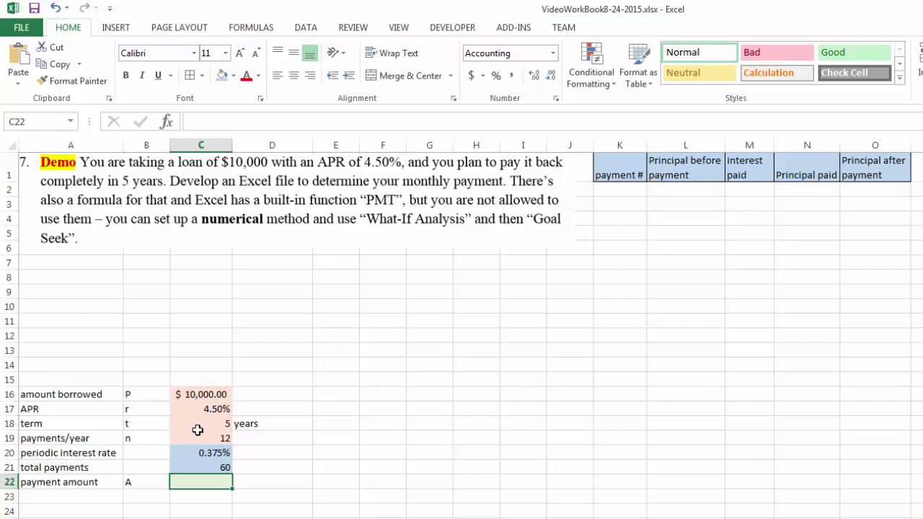
left_click(148, 484)
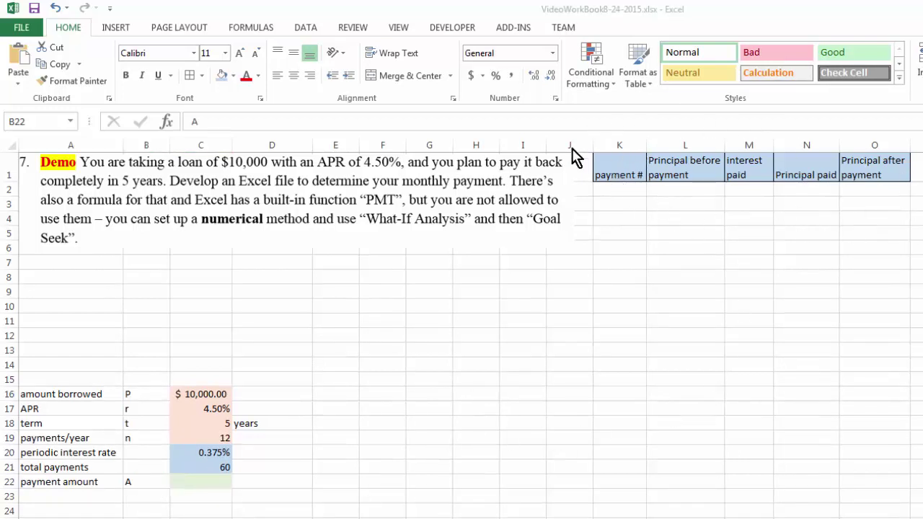
- Enter 1 in K2 and 2 in K3 as the first payment numbers
left_click(627, 190)
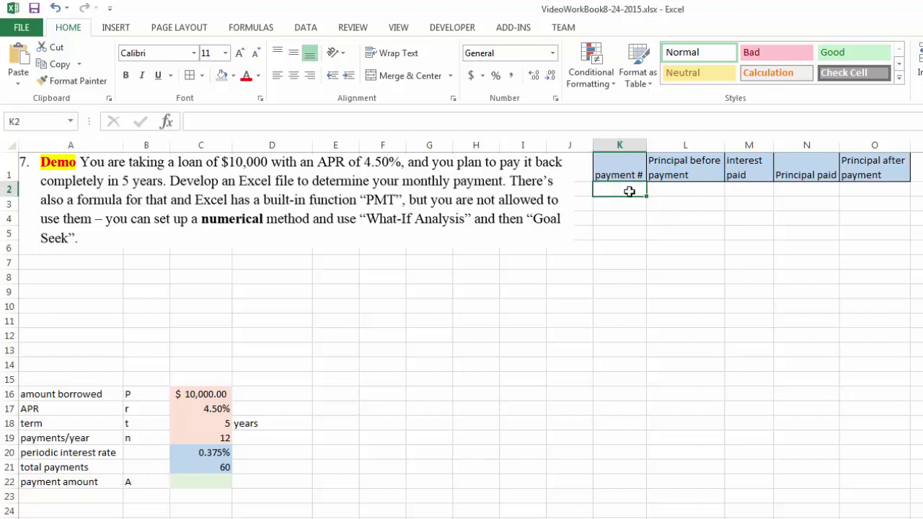
type("1")
key("Return")
left_click(639, 189)
left_click(637, 202)
type("2")
- Fill the K2:K3 sequence down column K to number the payments consecutively
left_click_drag(632, 191, 634, 207)
left_click_drag(648, 248, 650, 518)
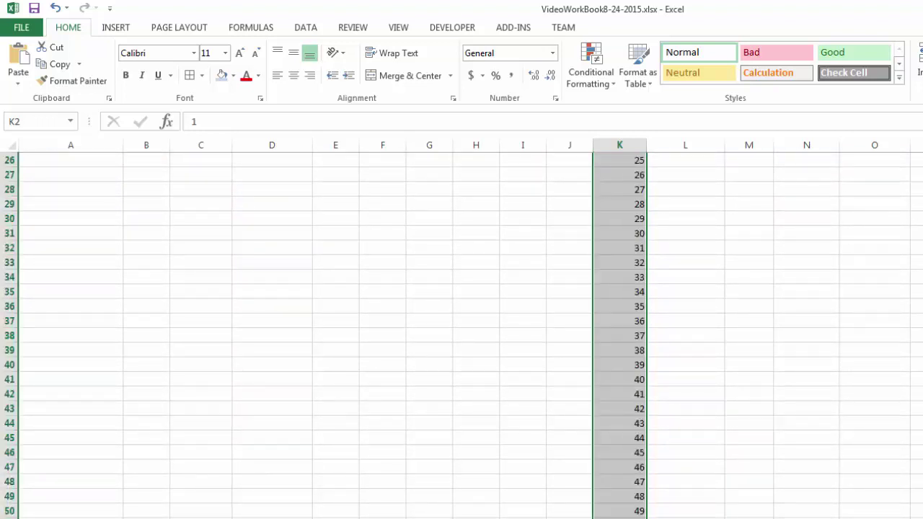
scroll(461, 332, "up", 8)
left_click(659, 201)
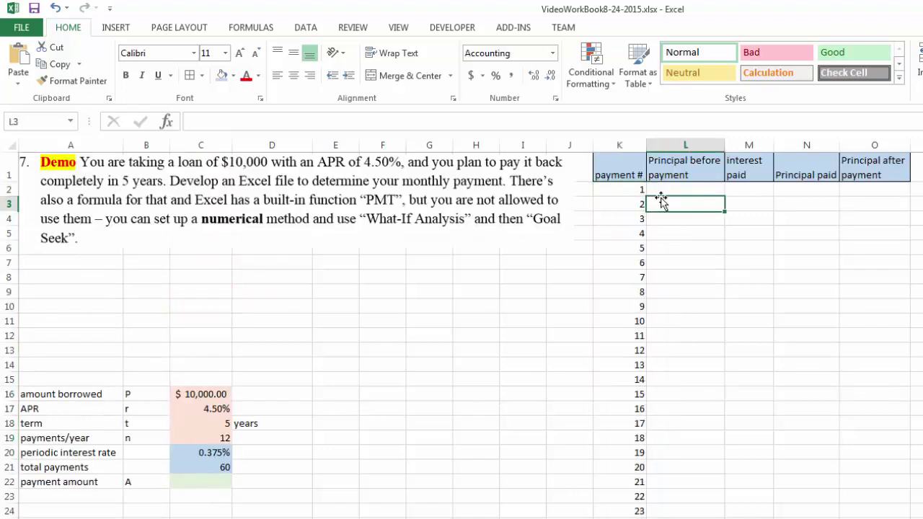
left_click(197, 487)
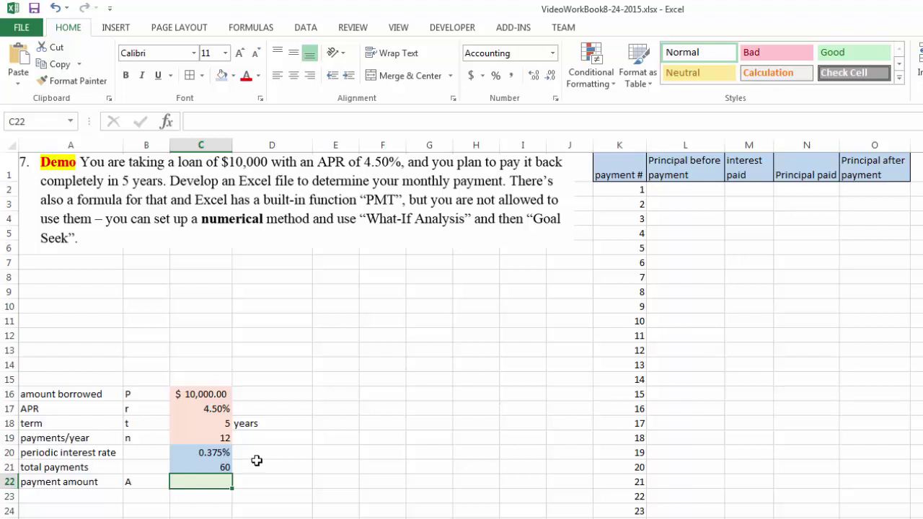
- Enter a $100 trial payment amount in C22
type("100")
left_click(277, 482)
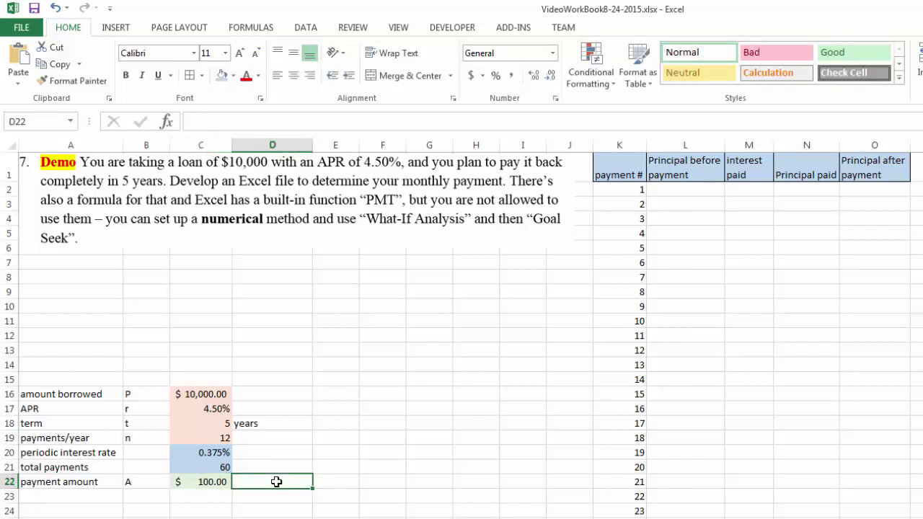
left_click(677, 190)
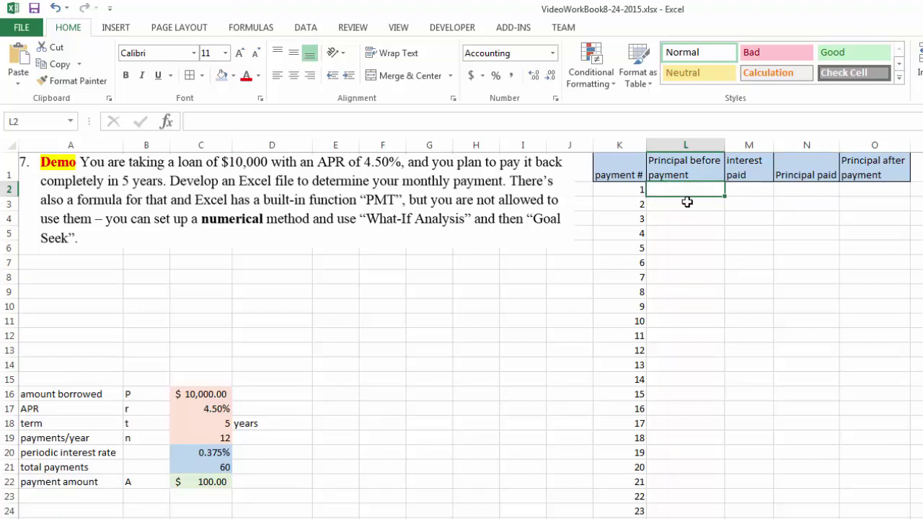
- Set L2's principal before payment to =$C$16, showing $10,000.00
type("=")
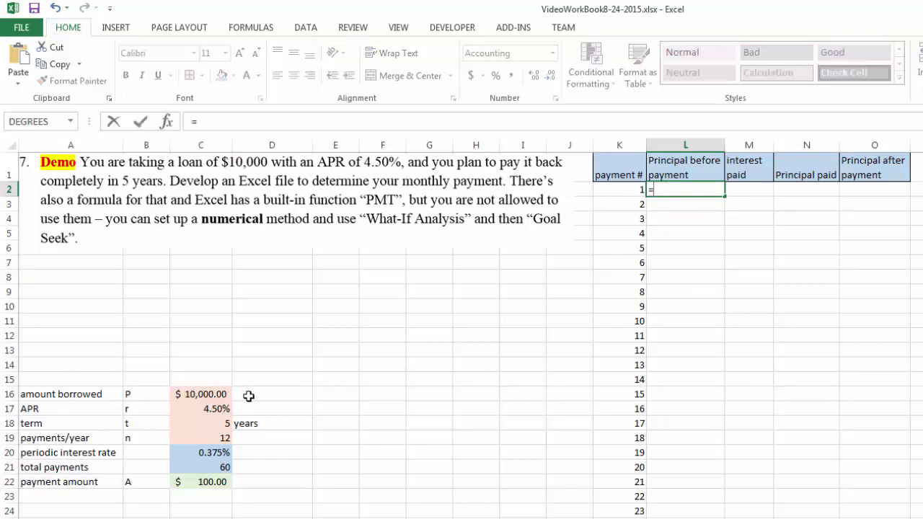
left_click(200, 395)
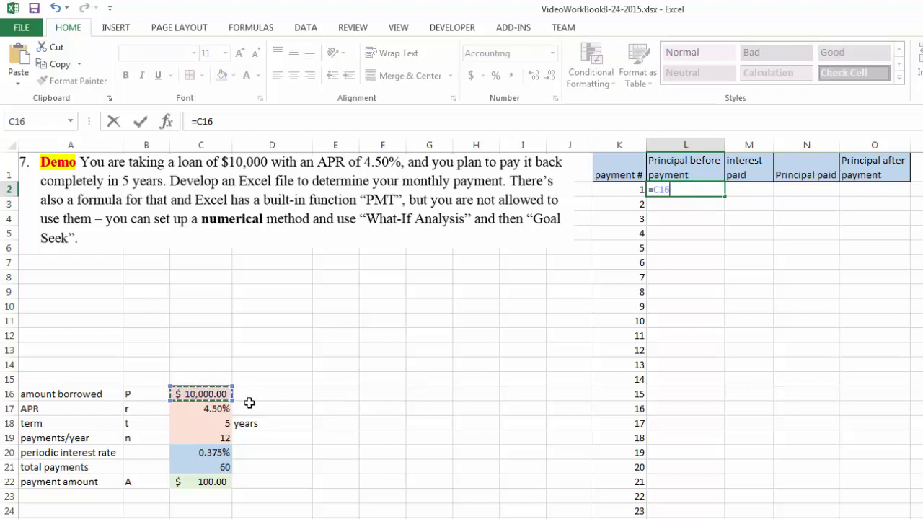
key("F4")
key("Return")
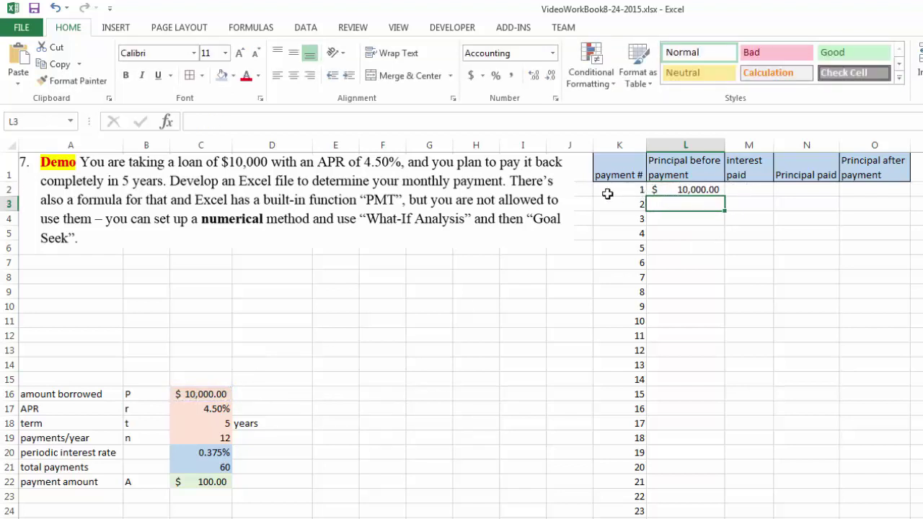
- Enter =$C$20*L2 in M2 as payment 1's interest paid, $37.50
left_click(750, 191)
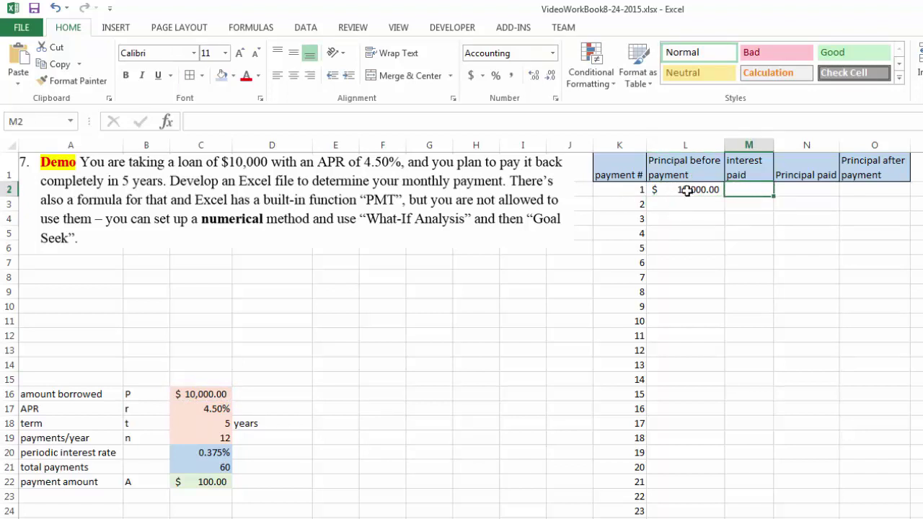
type("=")
left_click(208, 453)
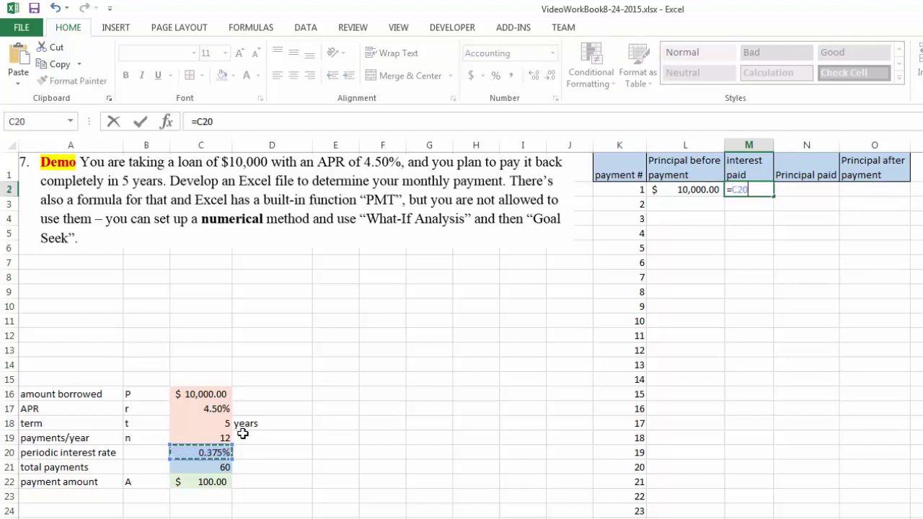
key("F4")
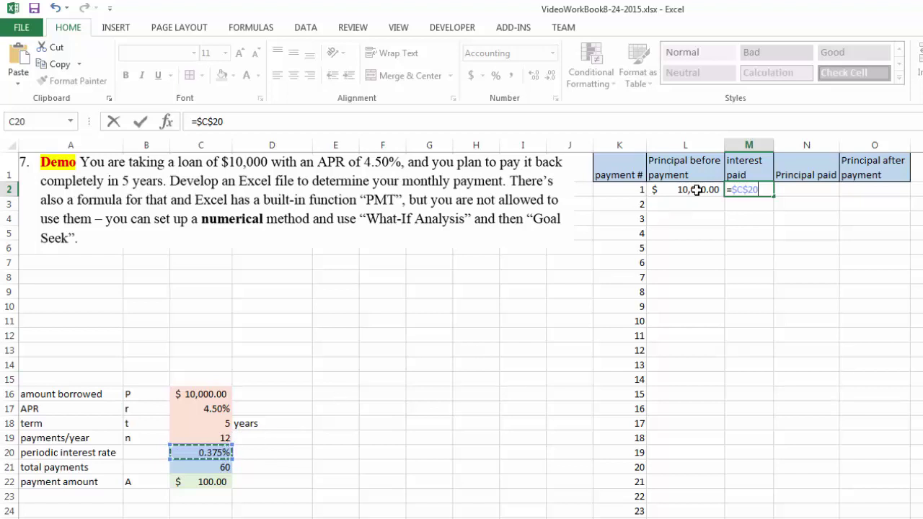
type("*")
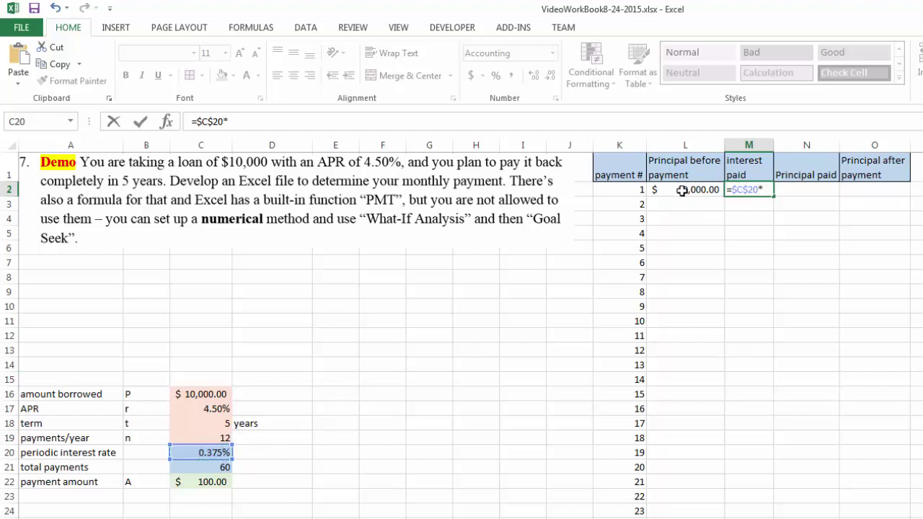
left_click(681, 190)
key("Return")
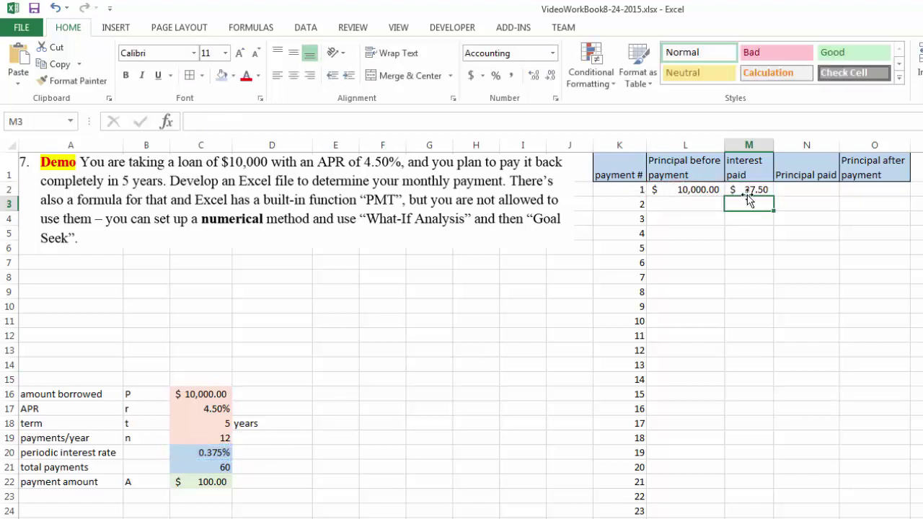
left_click(756, 191)
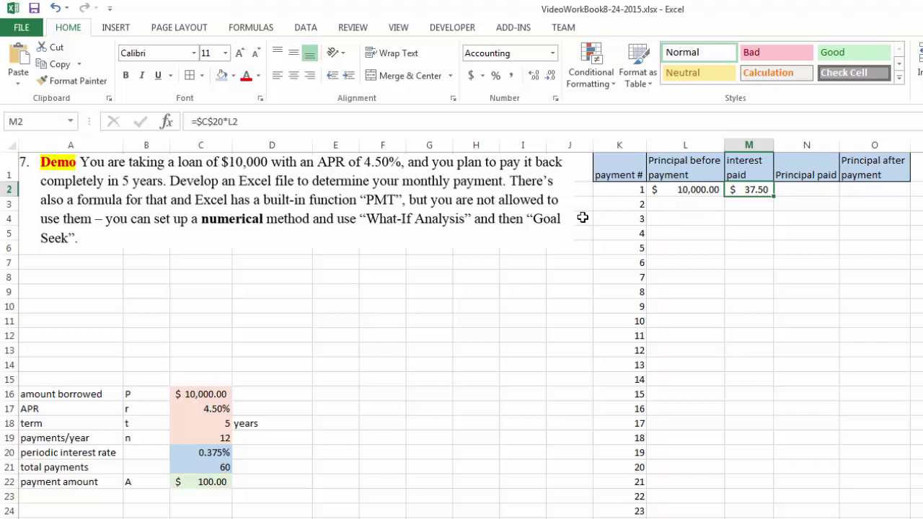
left_click(218, 483)
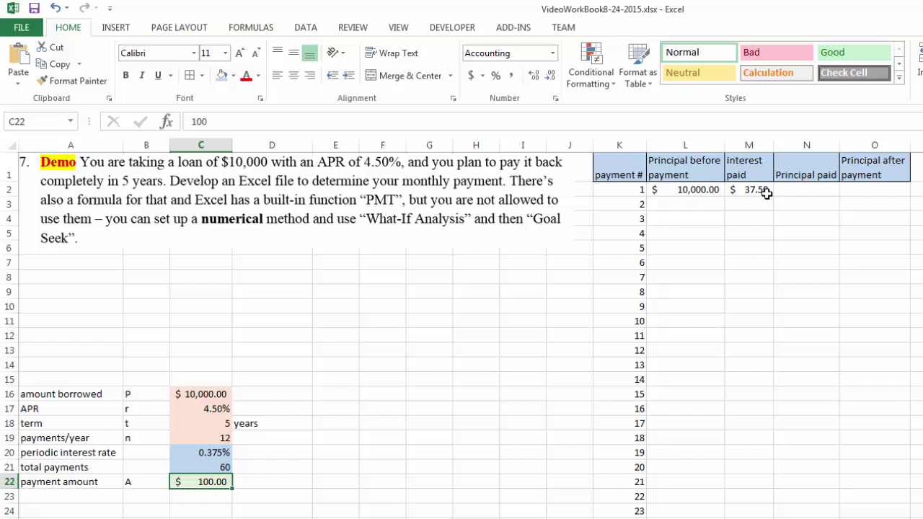
- Enter =$C$22-M2 in N2 for payment 1's principal paid, $62.50
left_click(791, 190)
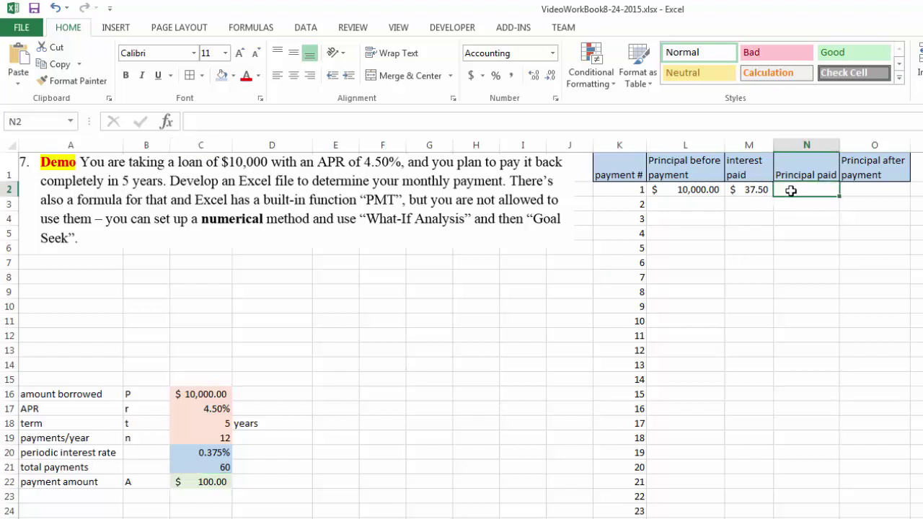
type("=")
left_click(216, 482)
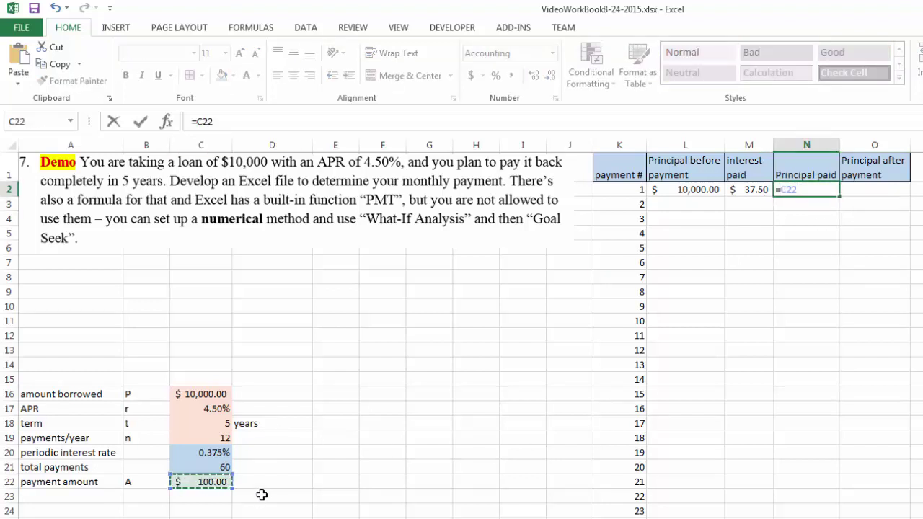
key("F4")
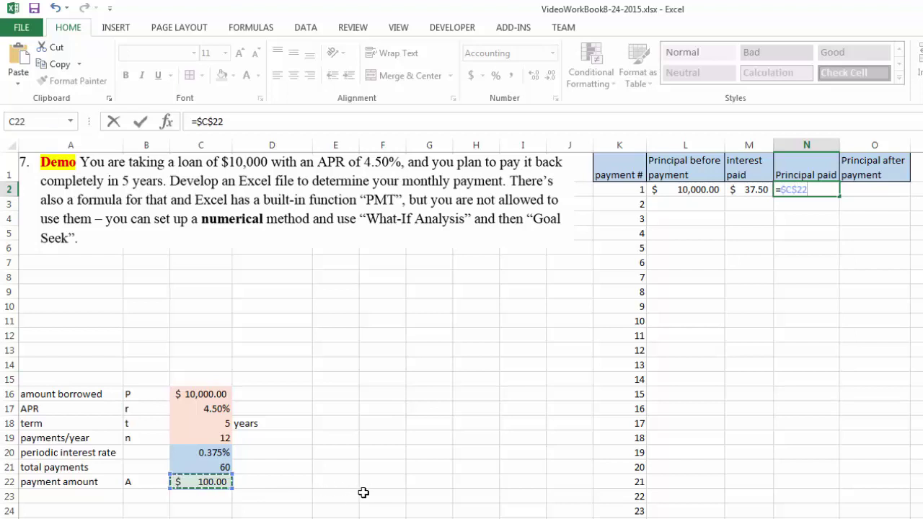
type("-")
left_click(754, 191)
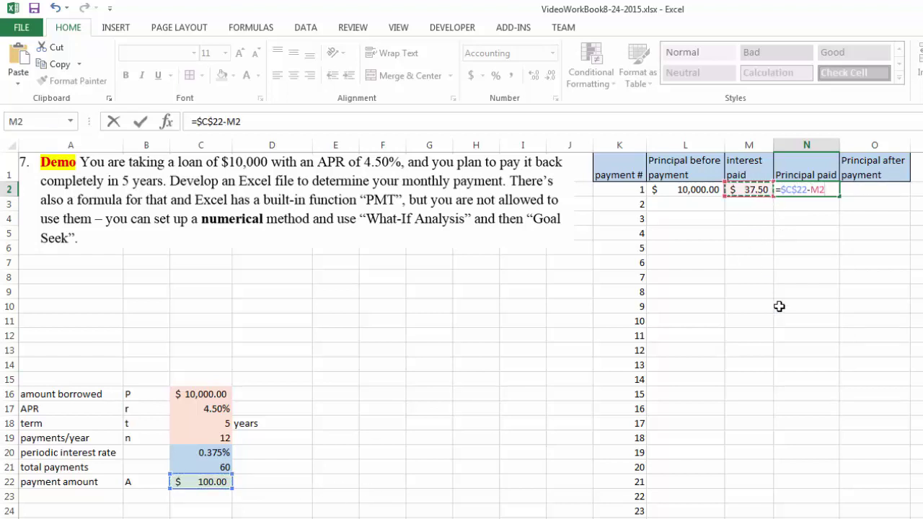
key("Return")
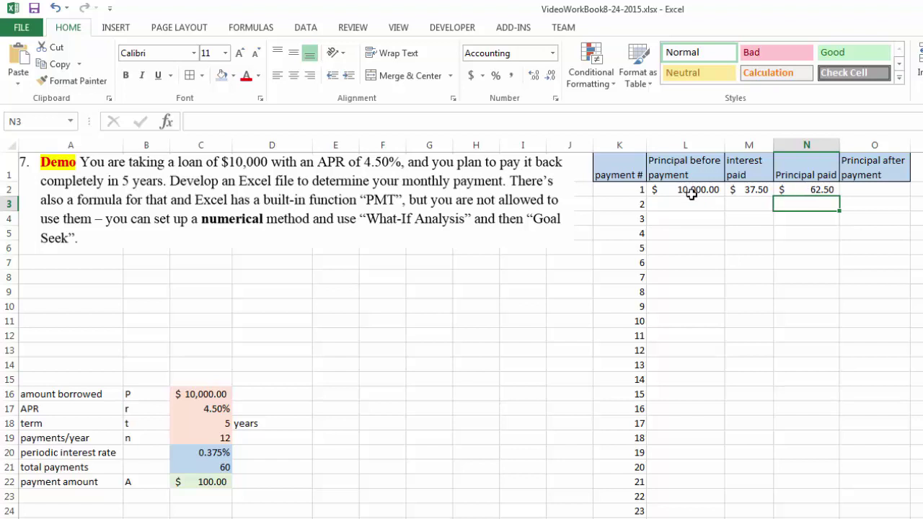
left_click(828, 191)
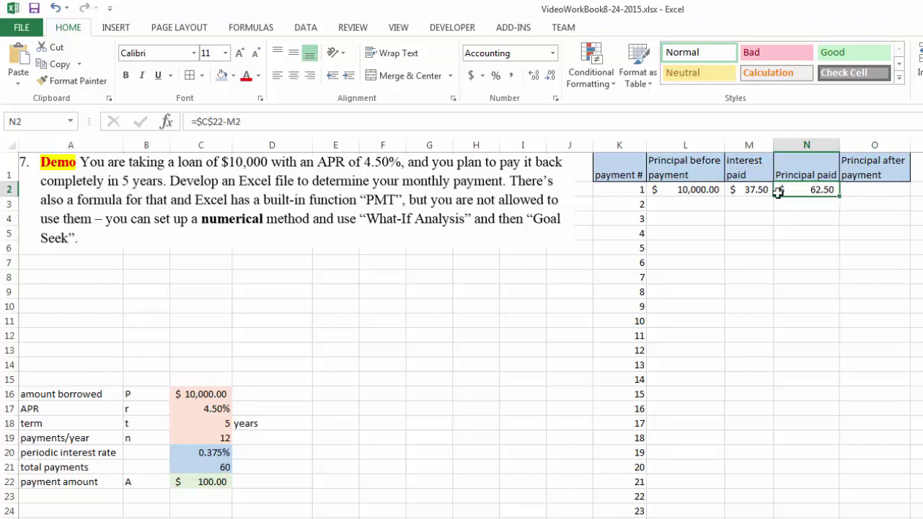
- Enter =L2-N2 in O2 for principal after payment, $9,937.50
left_click(858, 190)
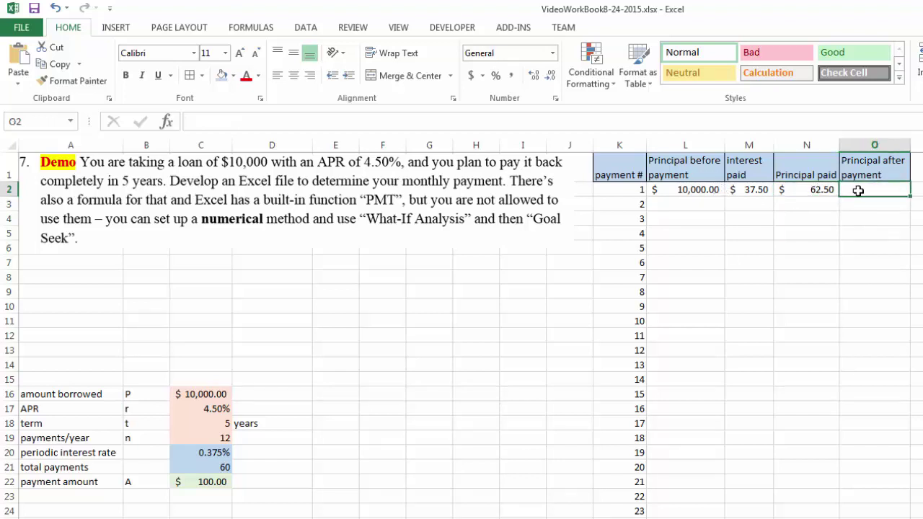
type("=")
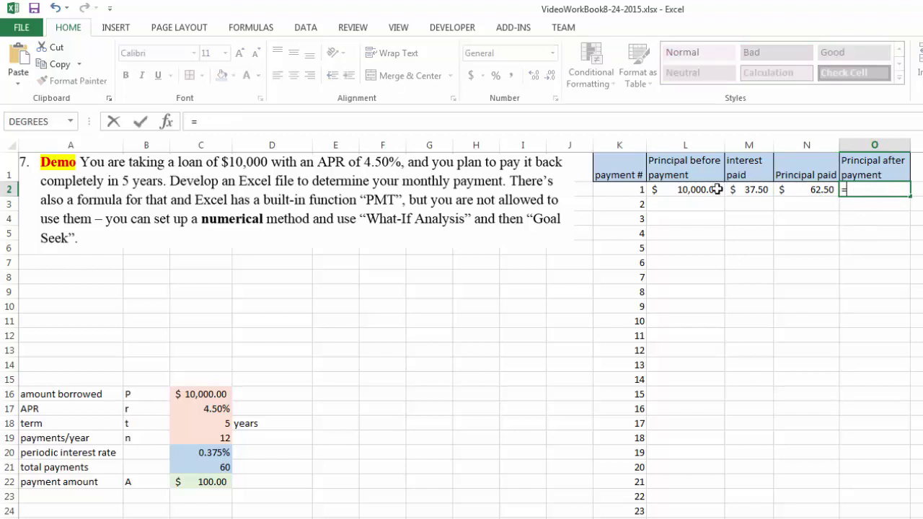
left_click(681, 190)
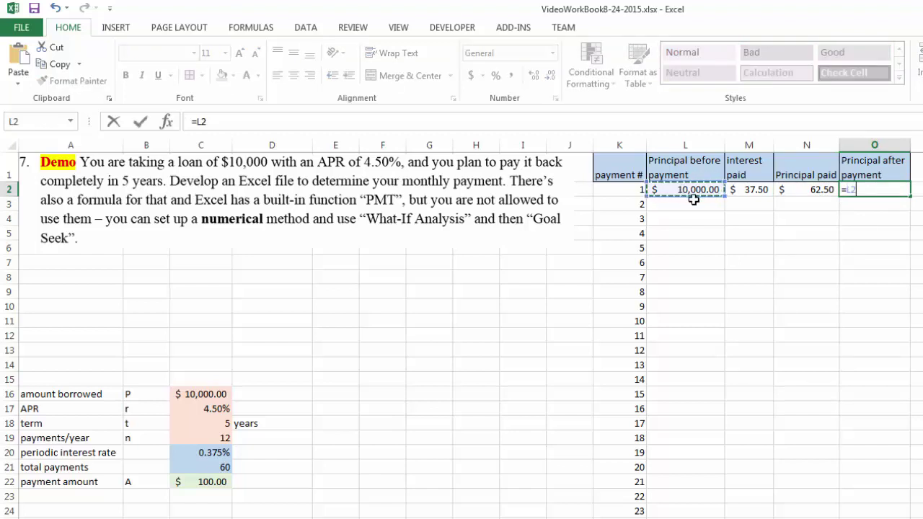
type("-")
left_click(805, 190)
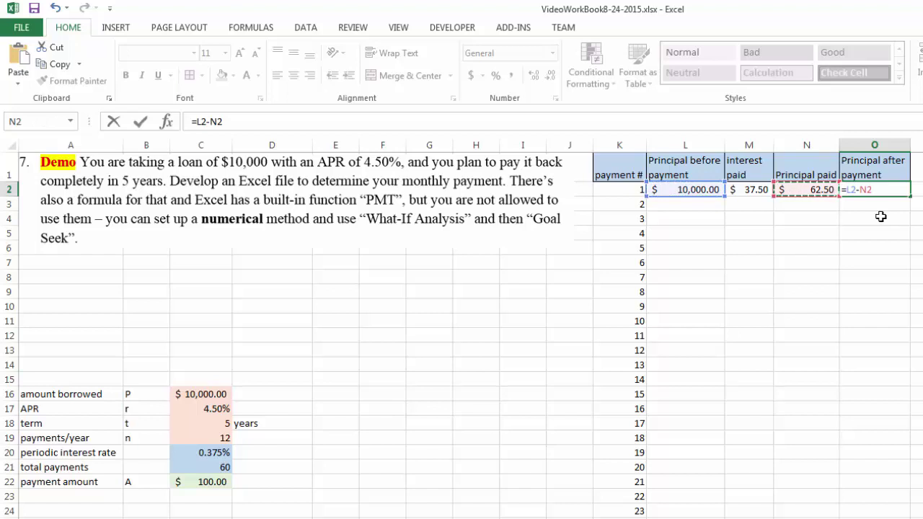
key("Return")
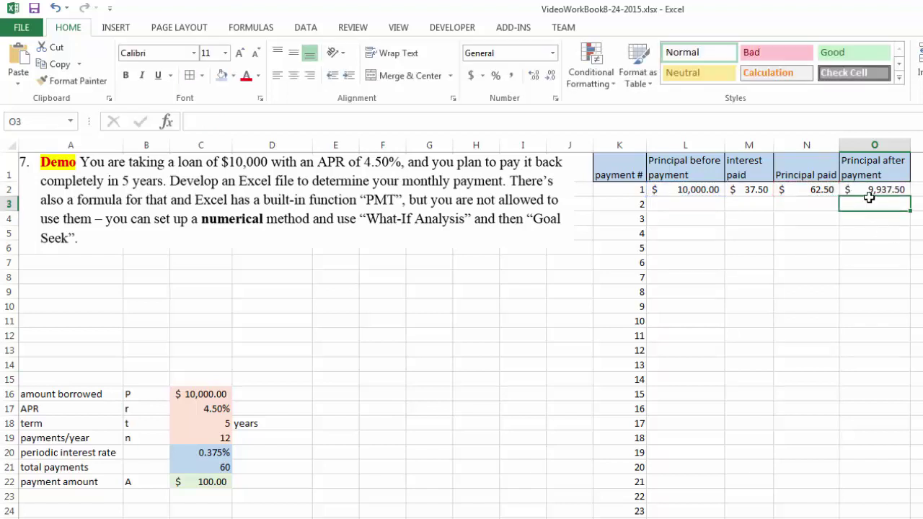
left_click(877, 191)
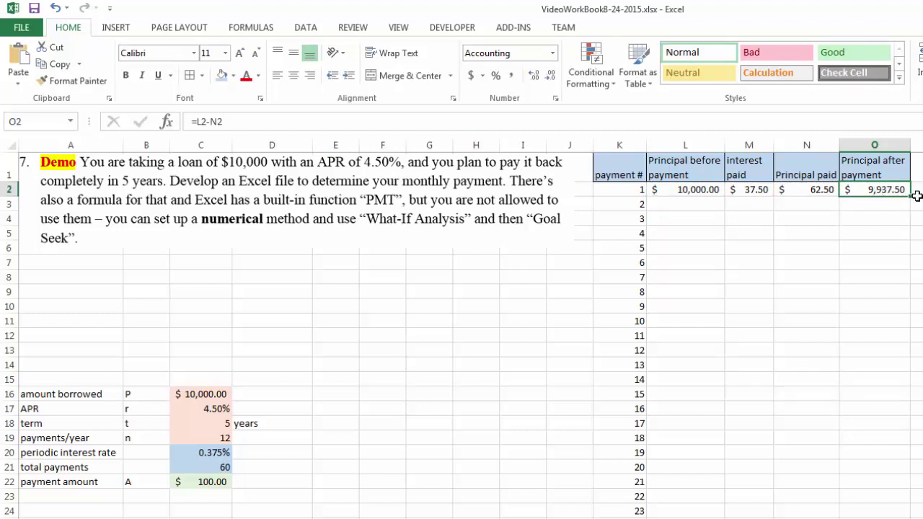
- Link payment 2's principal before payment in L3 to =O2
left_click(750, 262)
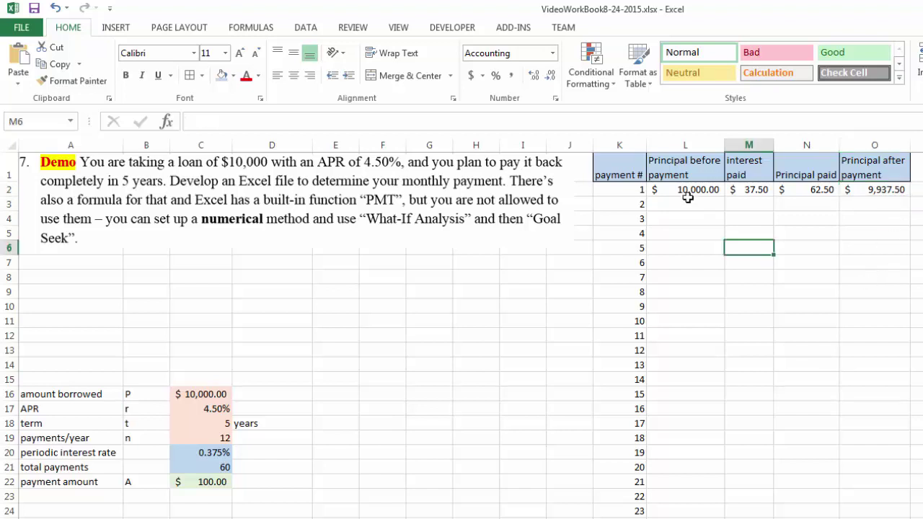
left_click_drag(686, 191, 886, 189)
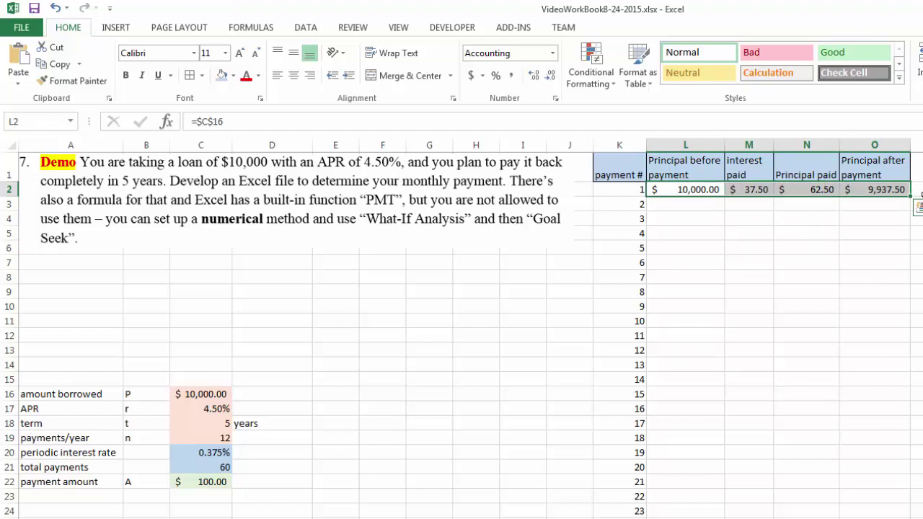
left_click(686, 204)
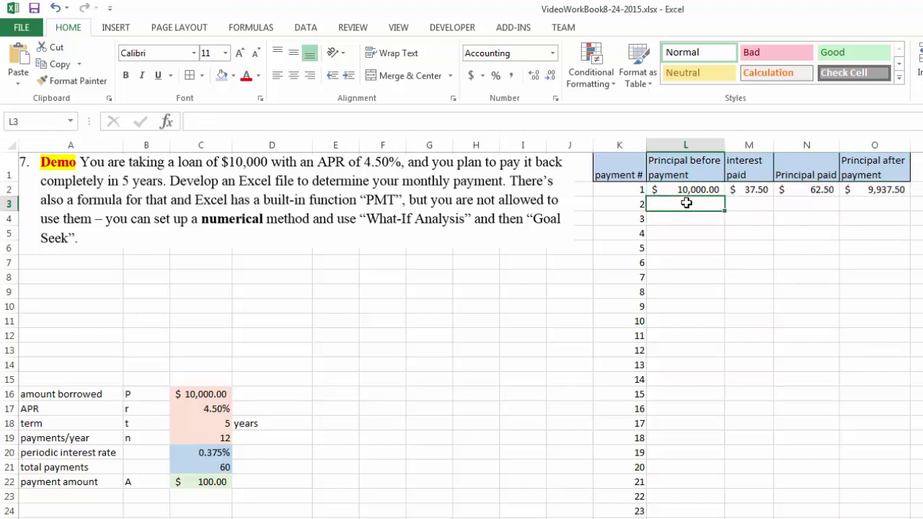
type("=")
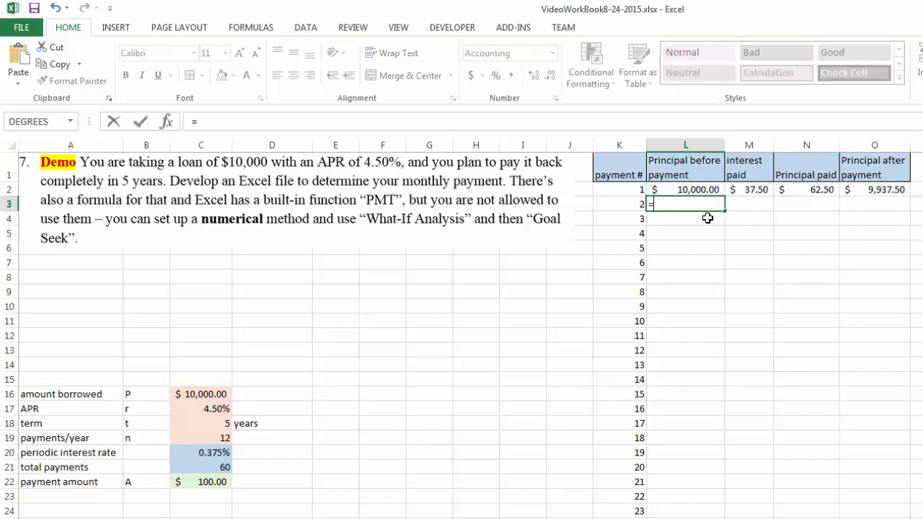
left_click(874, 191)
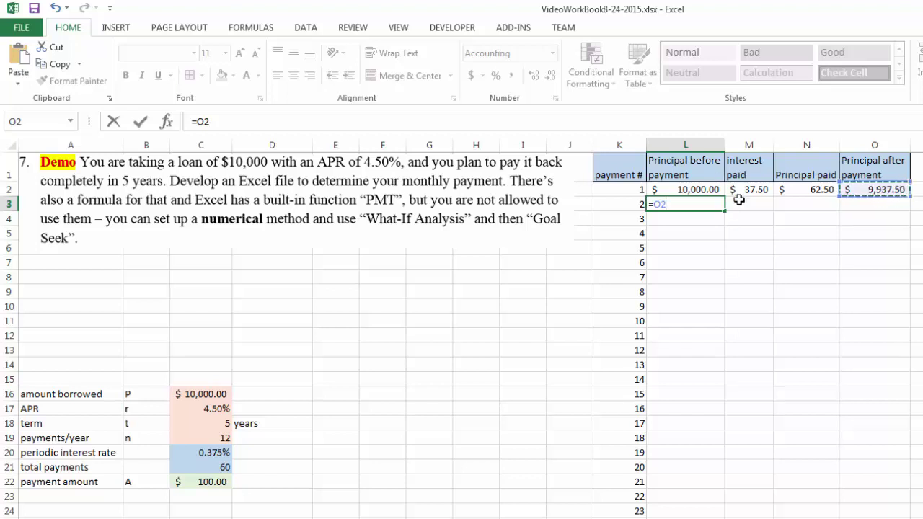
key("Return")
- Copy the row formulas down through payment 60, ending at $5,803.40 remaining
left_click_drag(764, 192, 913, 217)
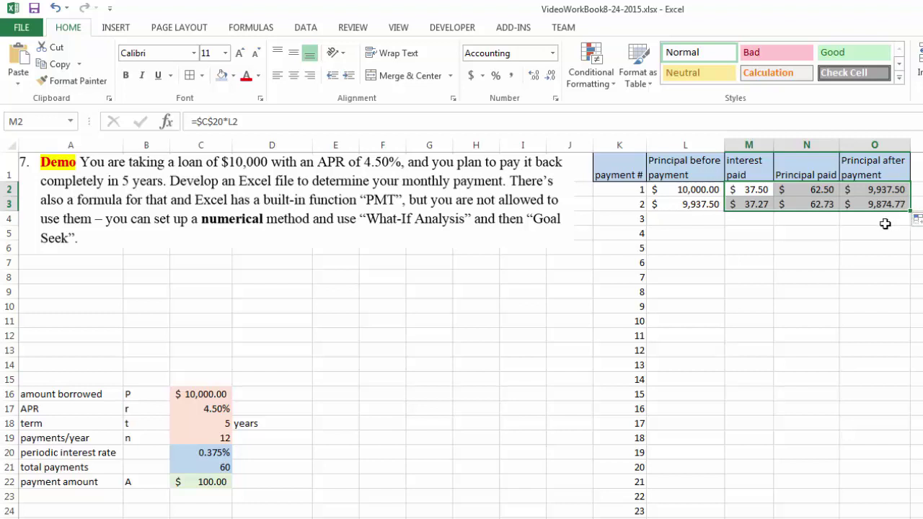
left_click_drag(696, 204, 893, 205)
left_click(763, 214)
left_click(757, 204)
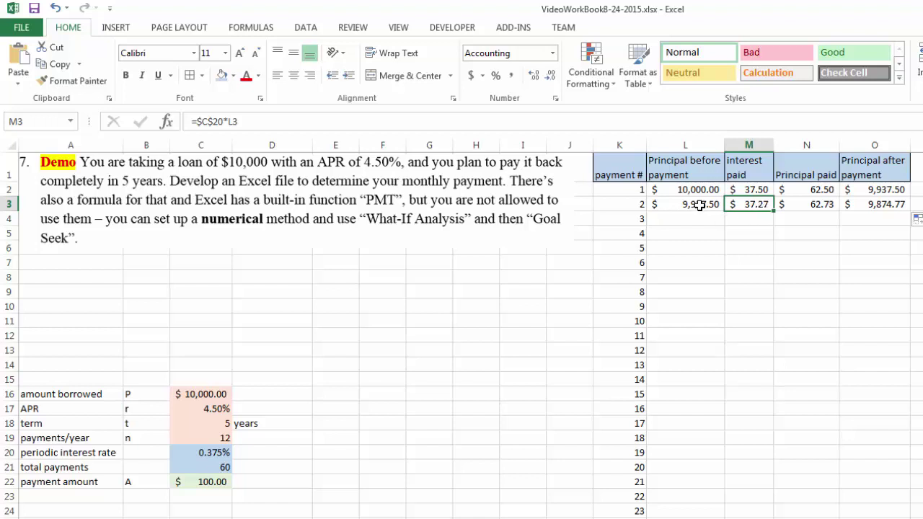
left_click_drag(700, 206, 910, 518)
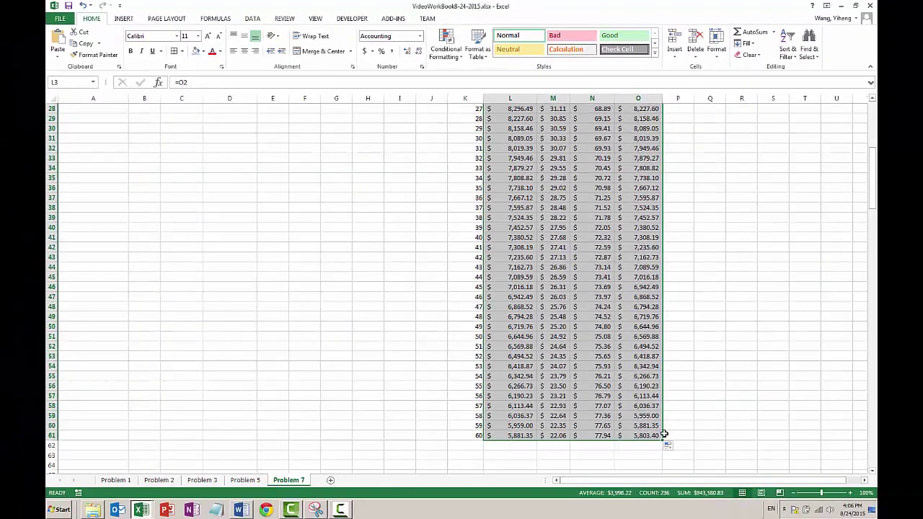
left_click(652, 435)
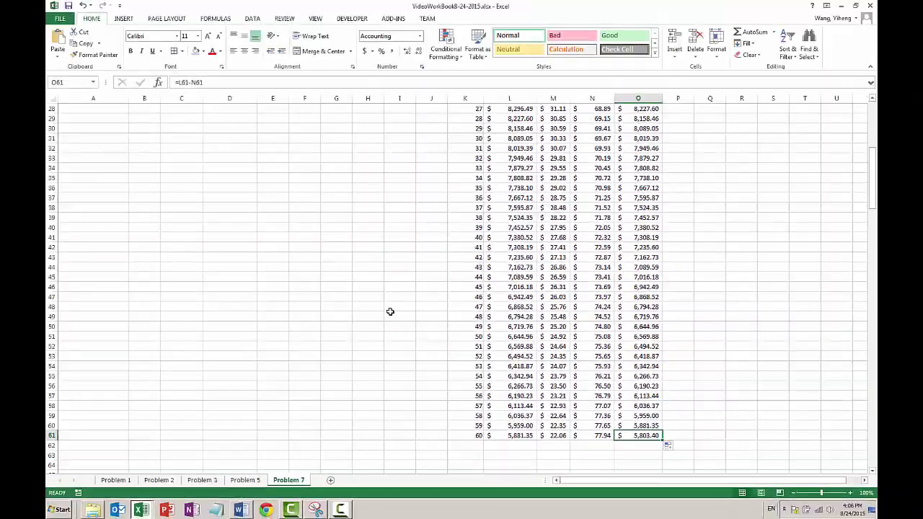
scroll(343, 311, "up", 10)
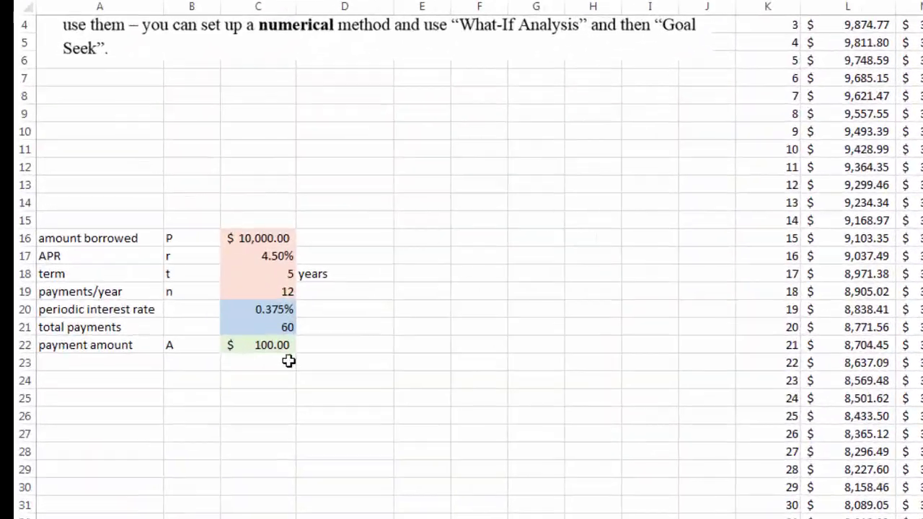
left_click(206, 303)
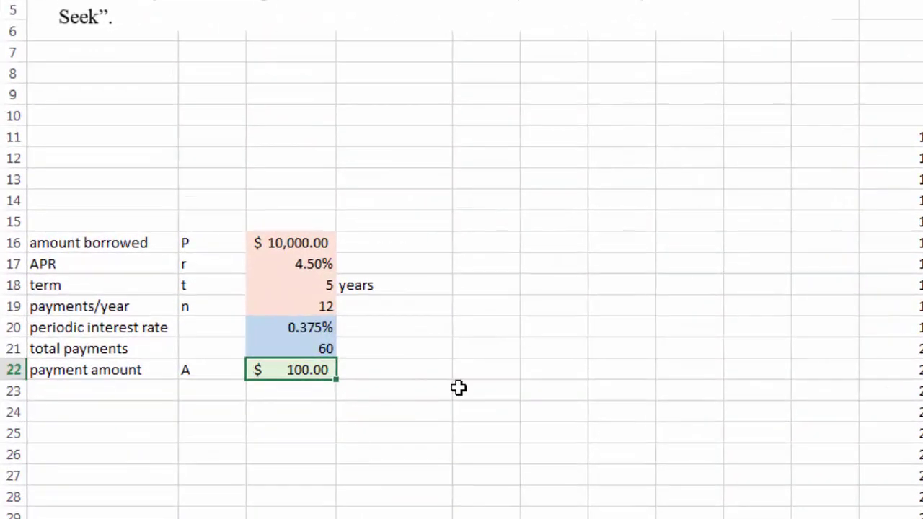
type("200")
key("Return")
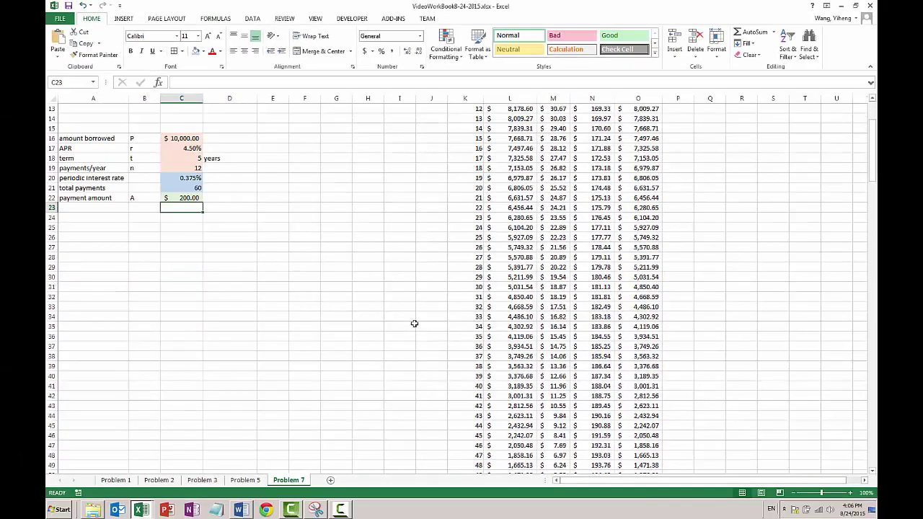
scroll(414, 324, "down", 8)
scroll(414, 321, "down", 2)
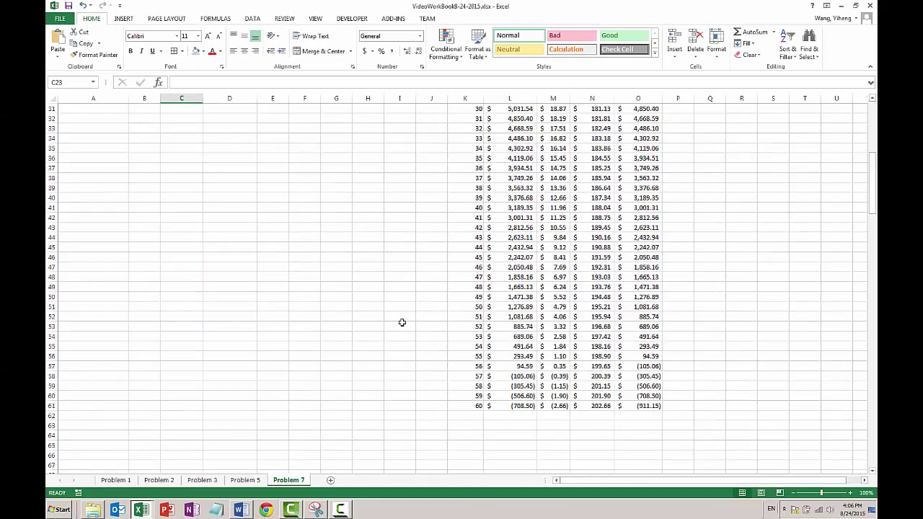
scroll(387, 316, "up", 1)
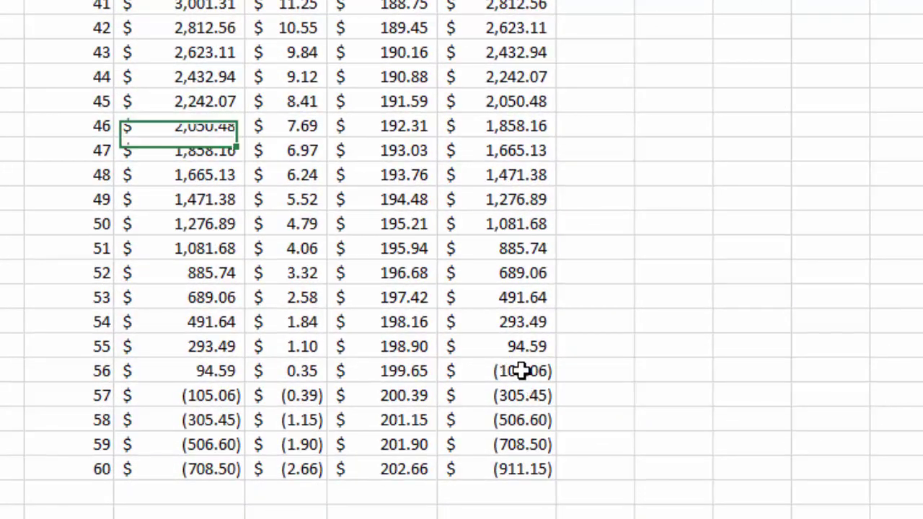
left_click(522, 371)
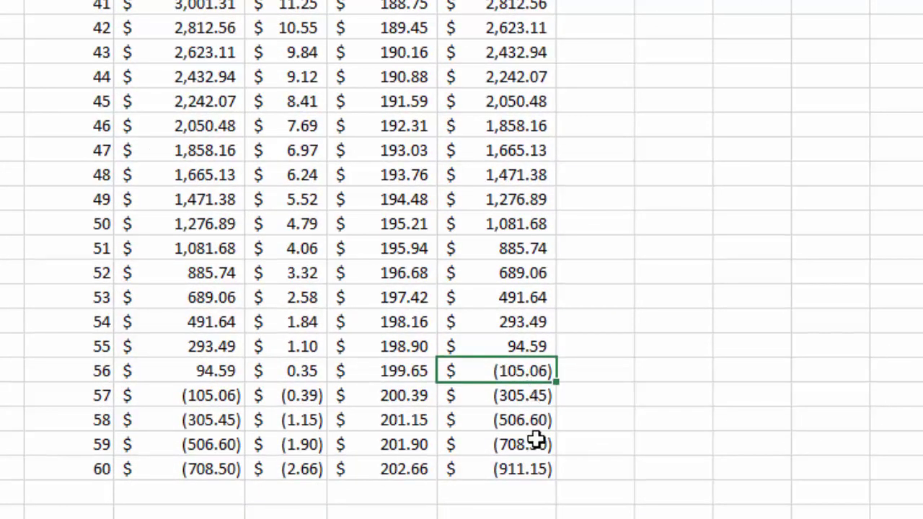
left_click(532, 463)
left_click_drag(507, 381, 505, 466)
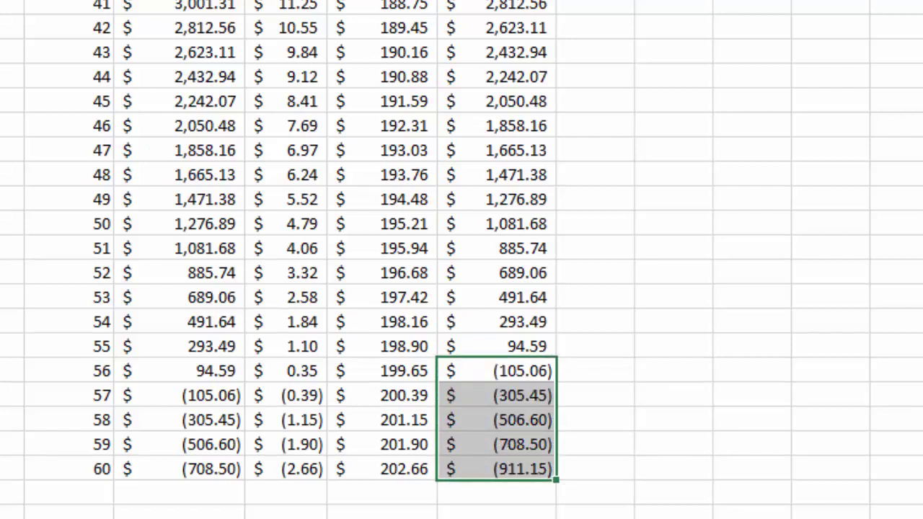
key("Return")
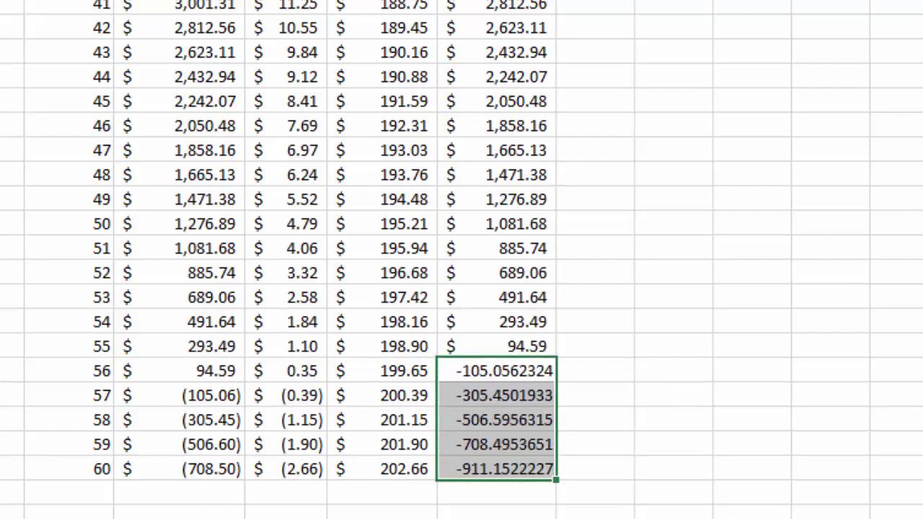
left_click(560, 169)
left_click_drag(540, 363, 526, 462)
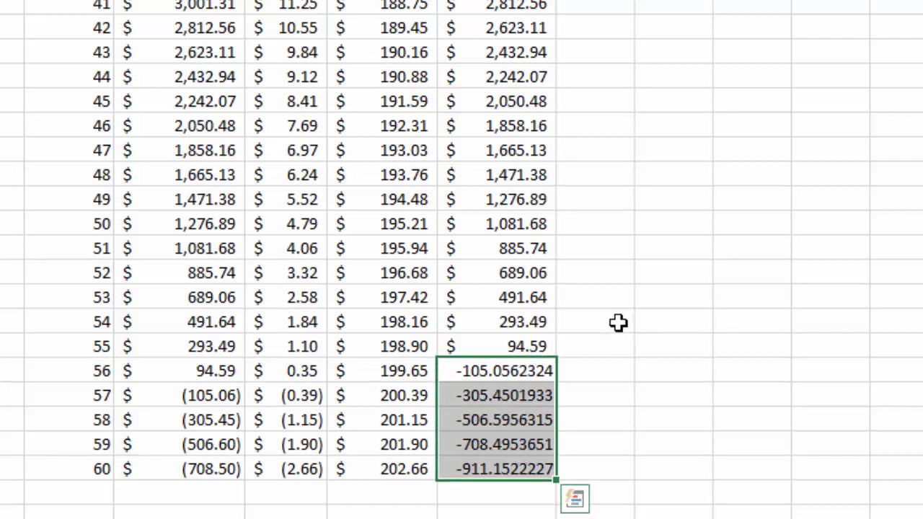
left_click(104, 348)
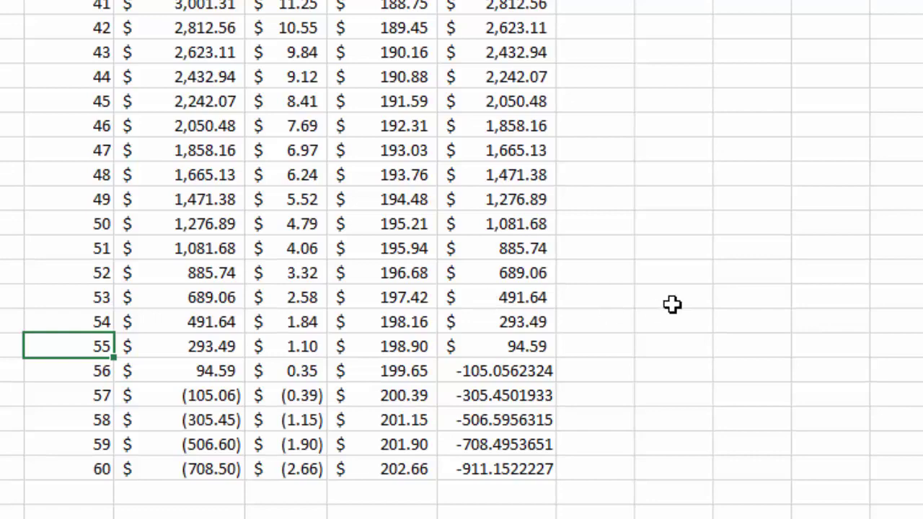
left_click_drag(504, 371, 505, 469)
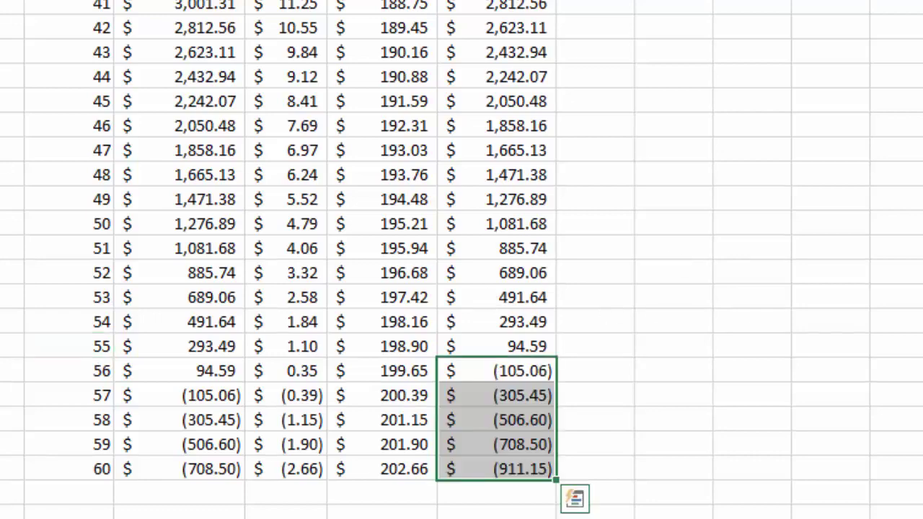
left_click(570, 174)
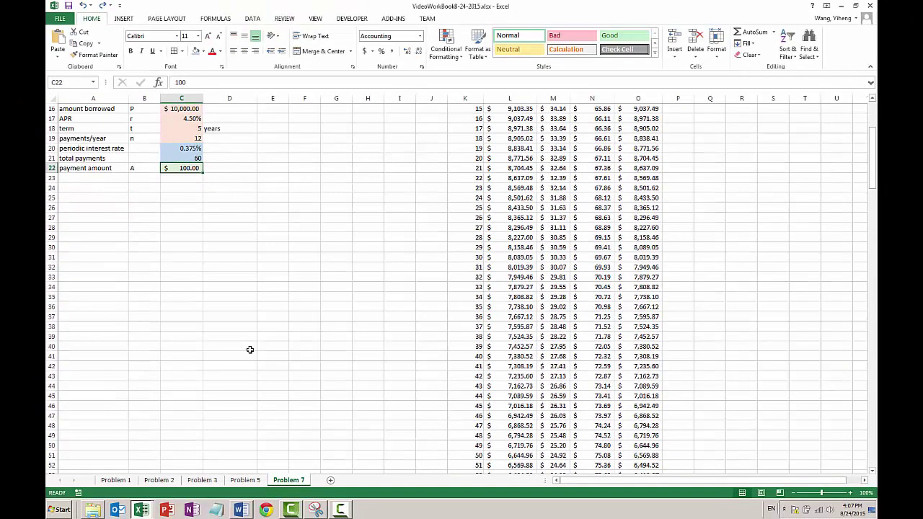
- Start a Goal Seek with the final balance O61 as the set cell
scroll(250, 350, "down", 5)
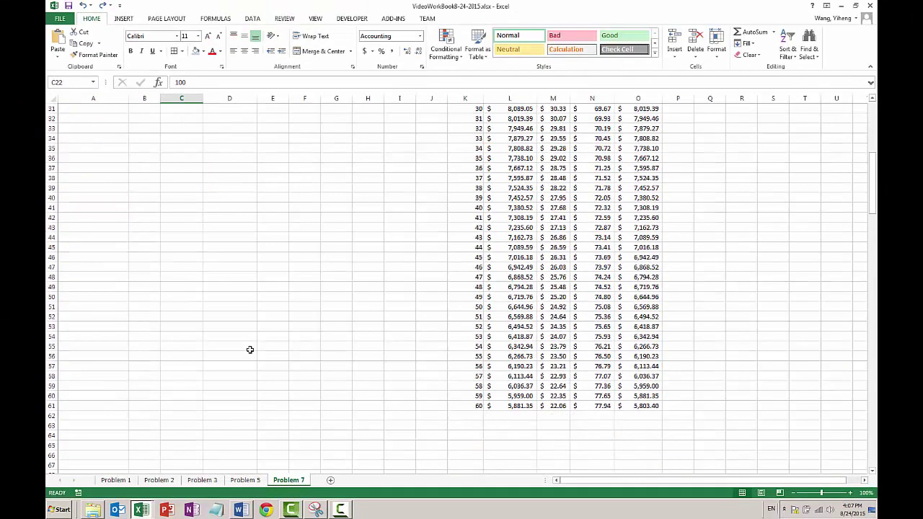
left_click(640, 406)
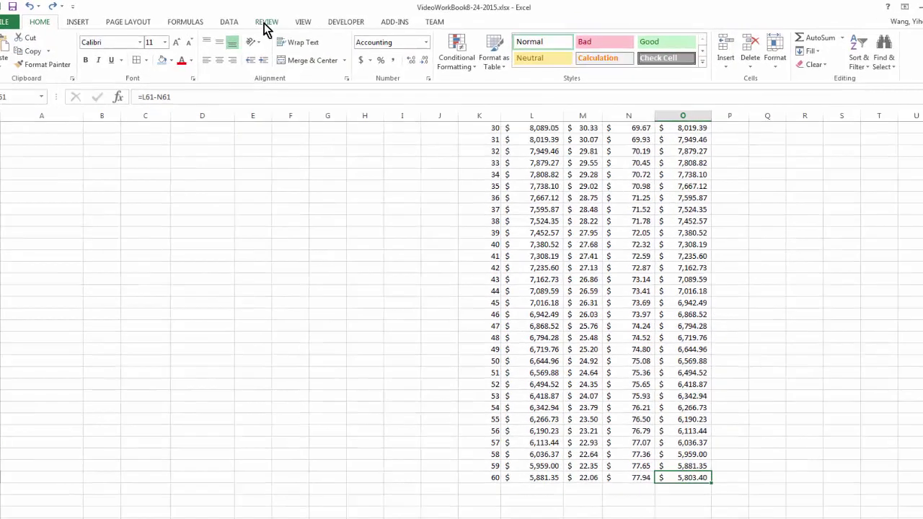
left_click(256, 17)
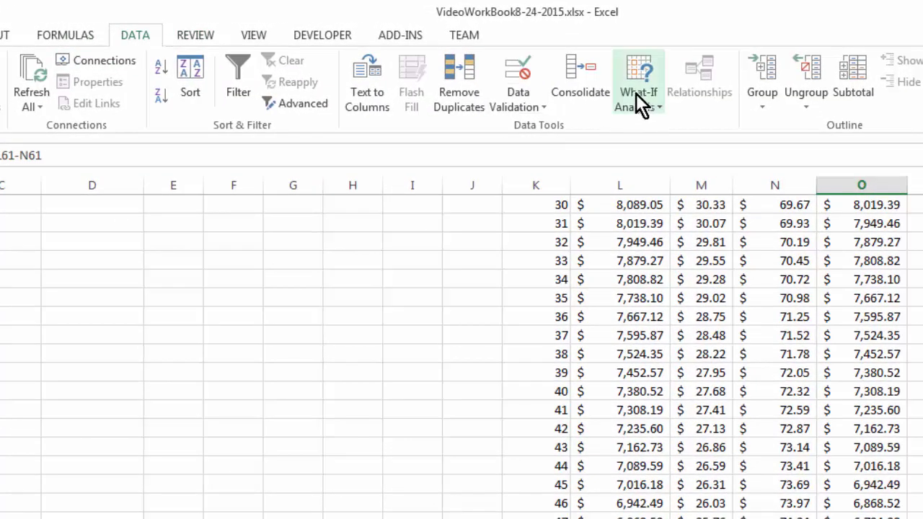
left_click(636, 80)
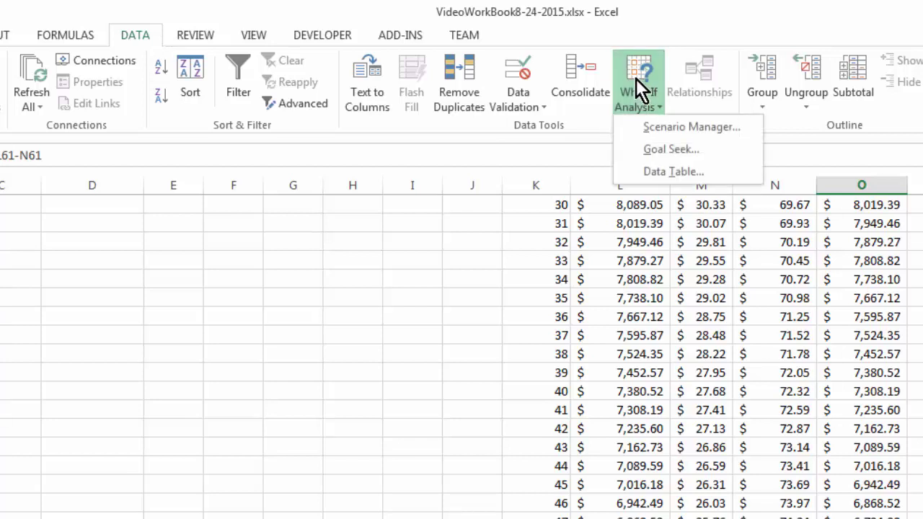
left_click(675, 150)
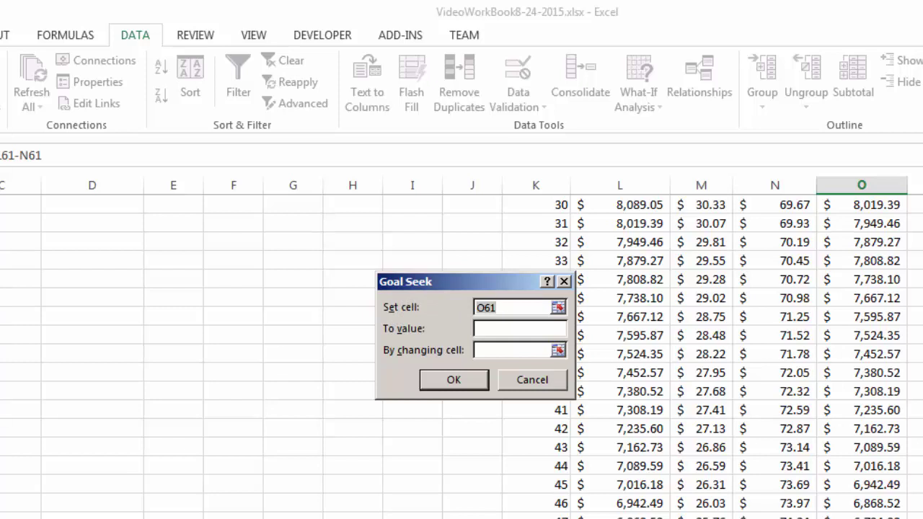
- Solve O61 to 0 by changing $C$22, yielding a $186.43 payment
left_click(479, 329)
type("0")
left_click(530, 350)
scroll(212, 486, "up", 10)
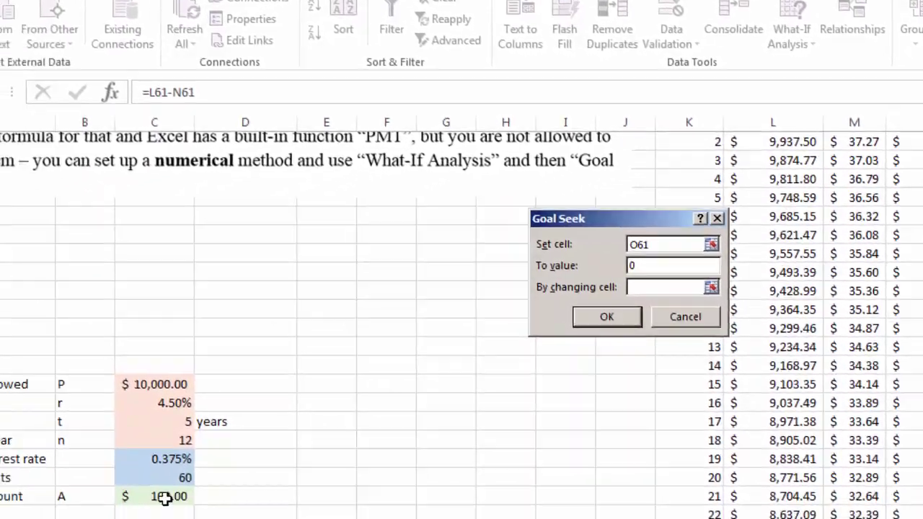
left_click(165, 498)
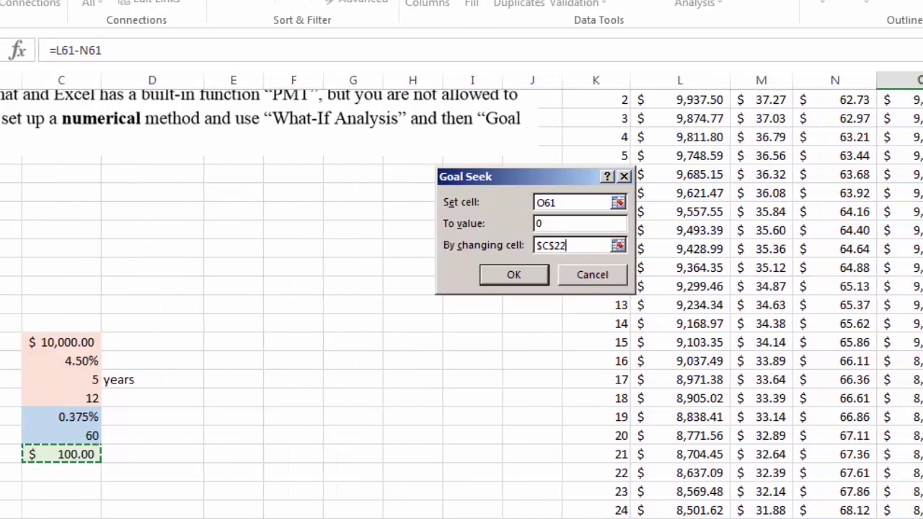
scroll(783, 270, "up", 5)
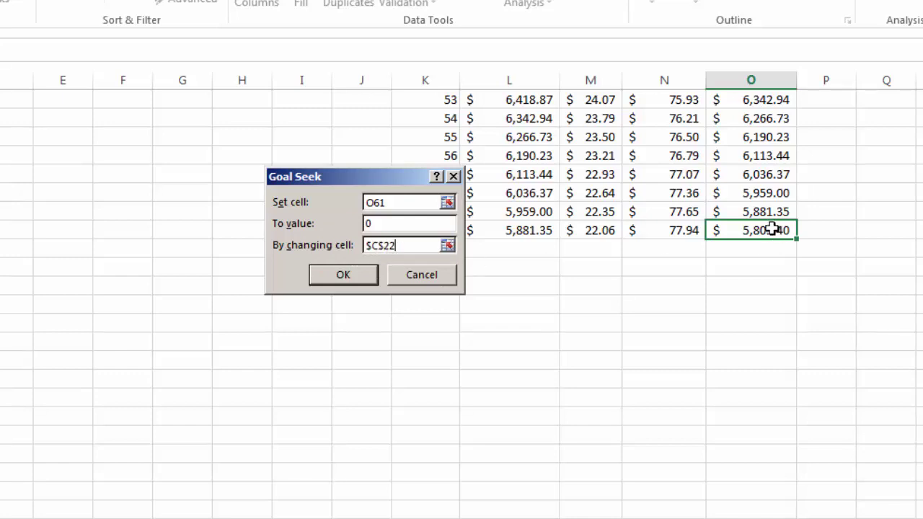
left_click(346, 281)
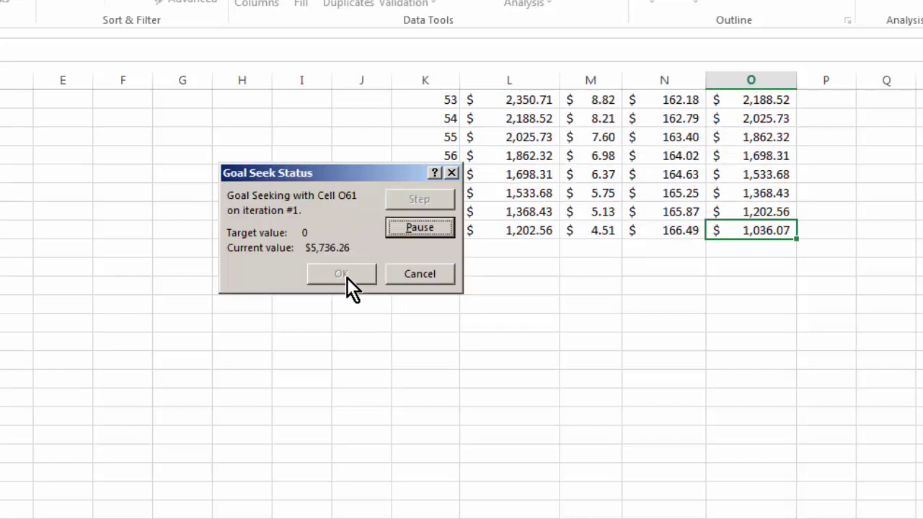
left_click(352, 278)
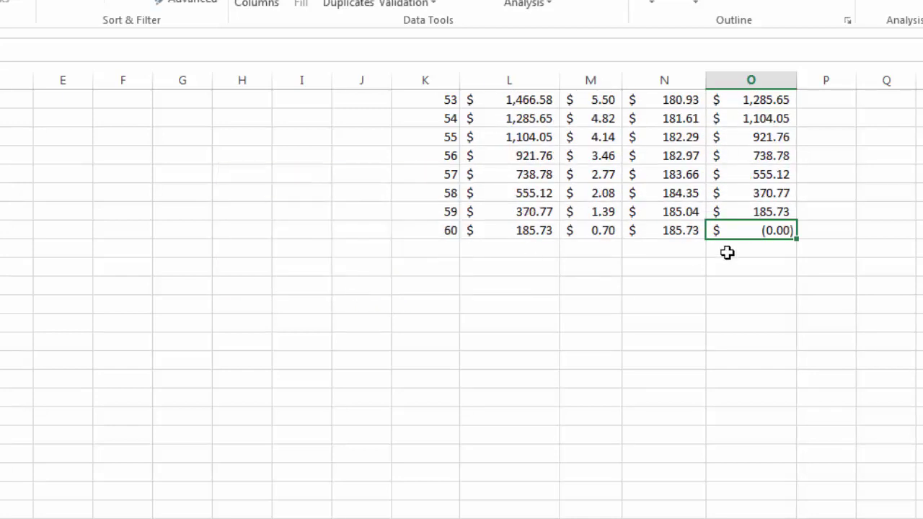
scroll(462, 303, "up", 15)
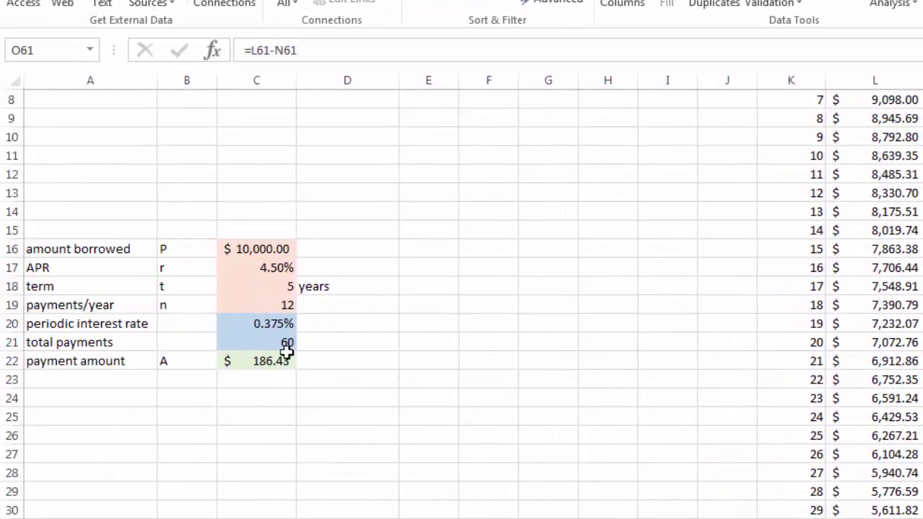
- Enter =PMT(C20,C21,C16) in C25, returning ($186.43) to match C22
left_click(288, 357)
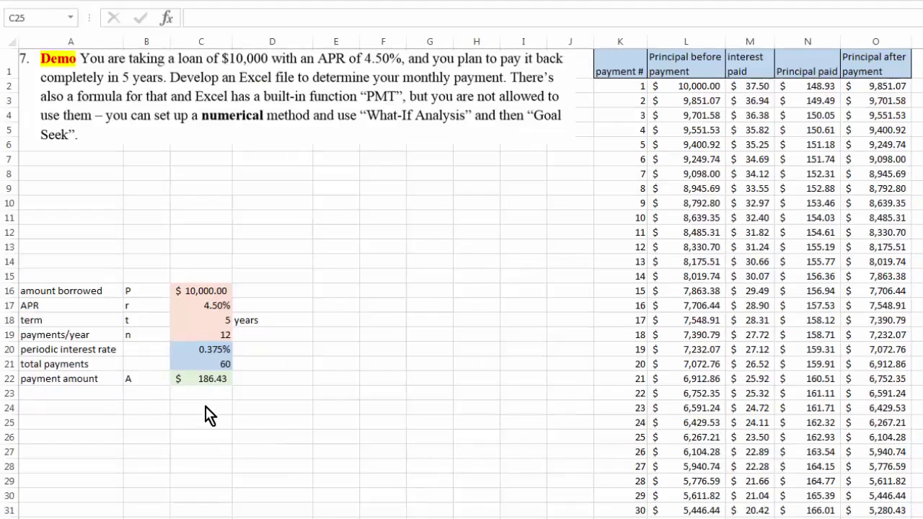
left_click(200, 422)
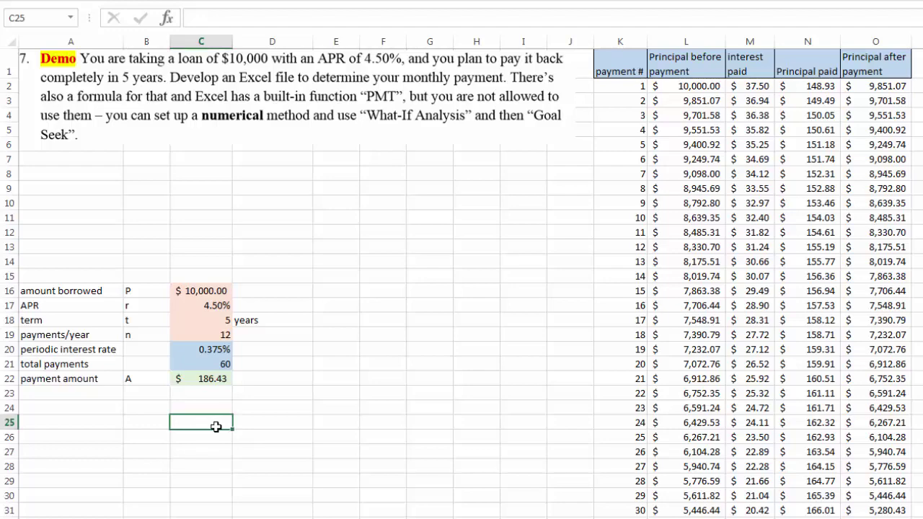
type("=")
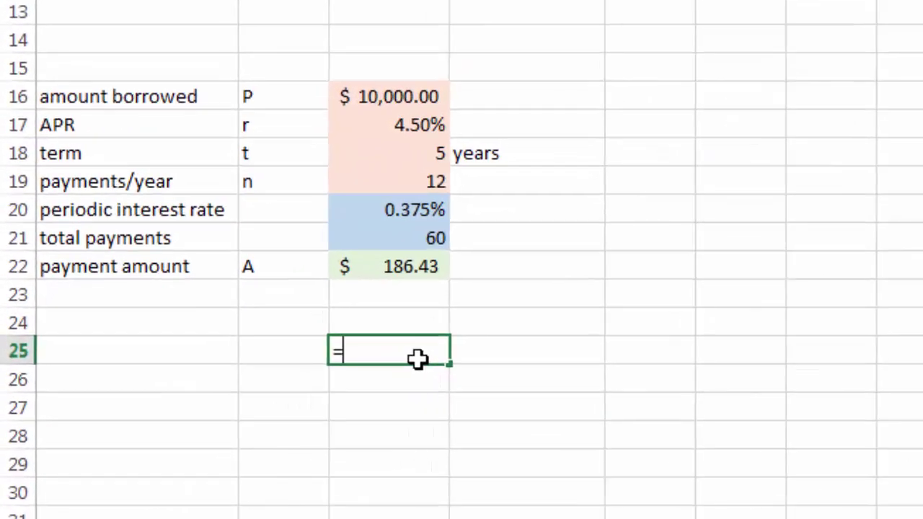
type("p")
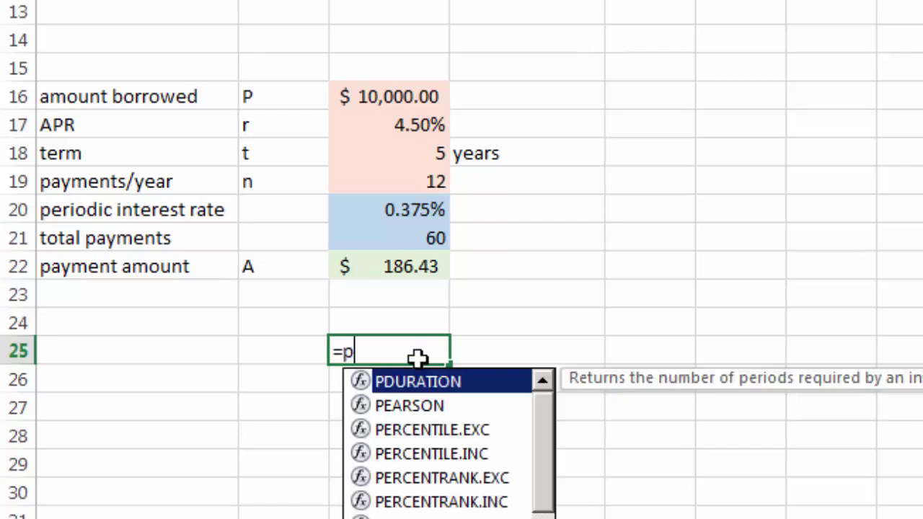
type("mt(")
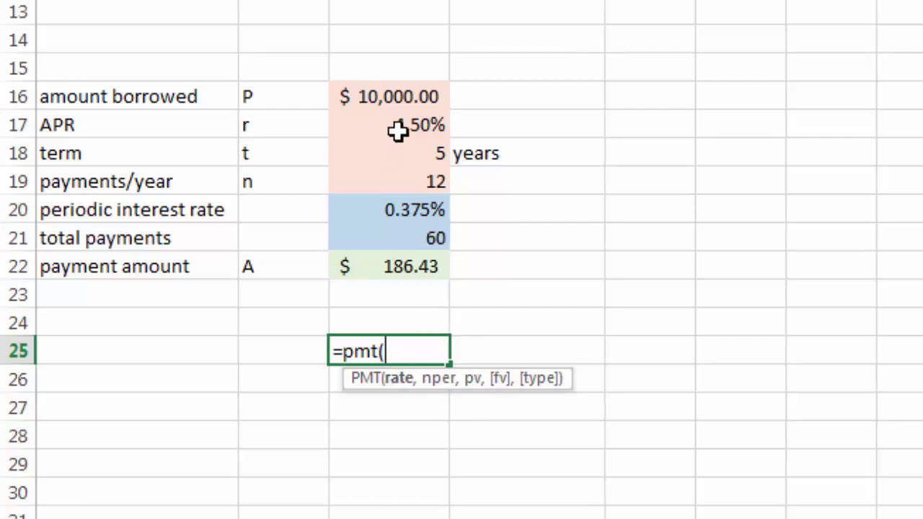
left_click(399, 209)
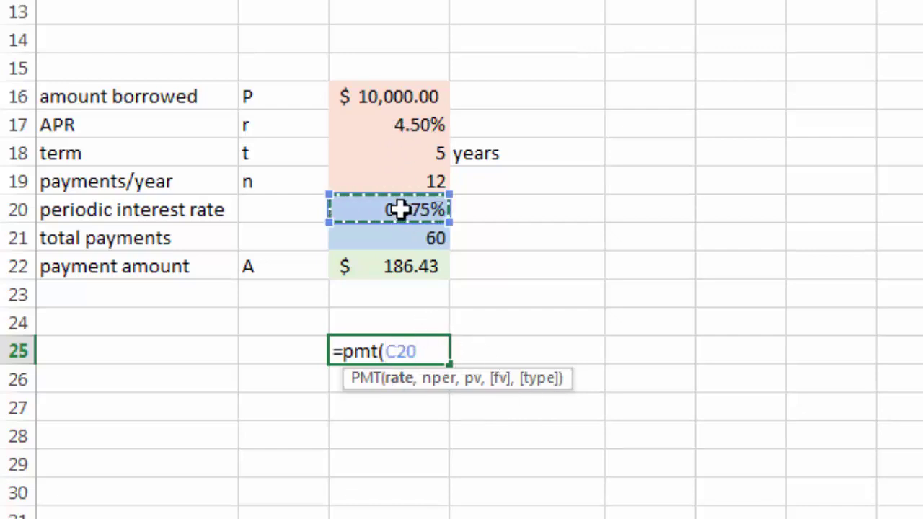
type(",")
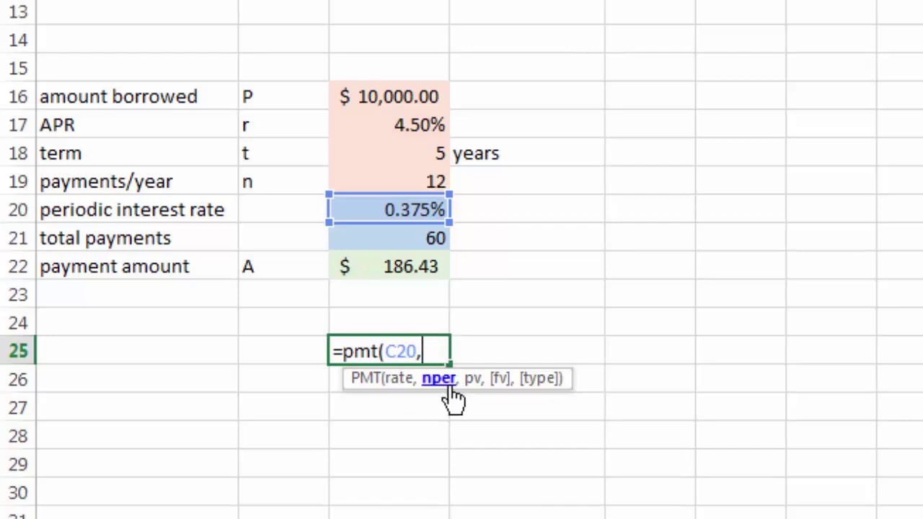
left_click(412, 242)
type(",")
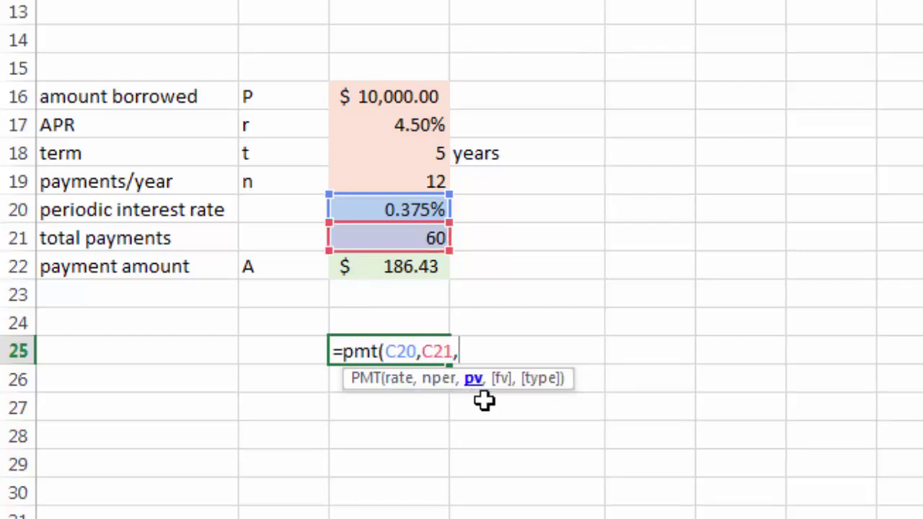
left_click(376, 96)
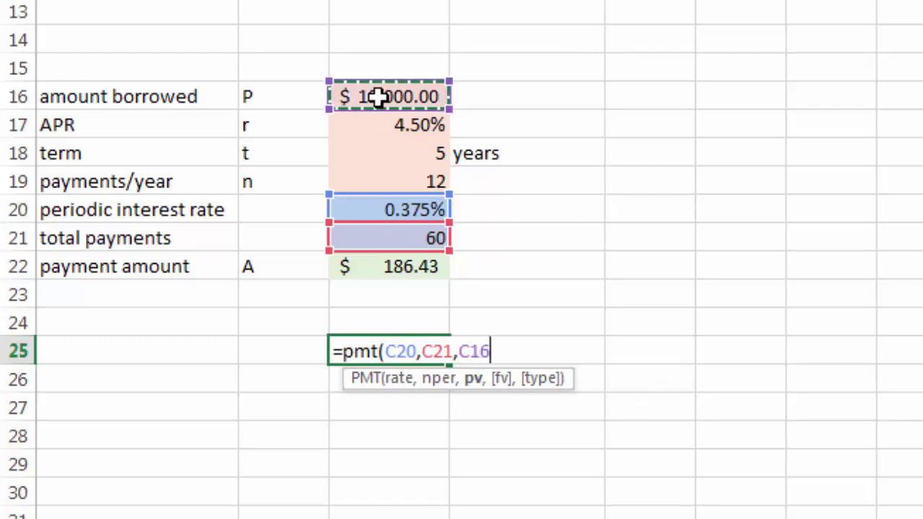
type(")")
key("Return")
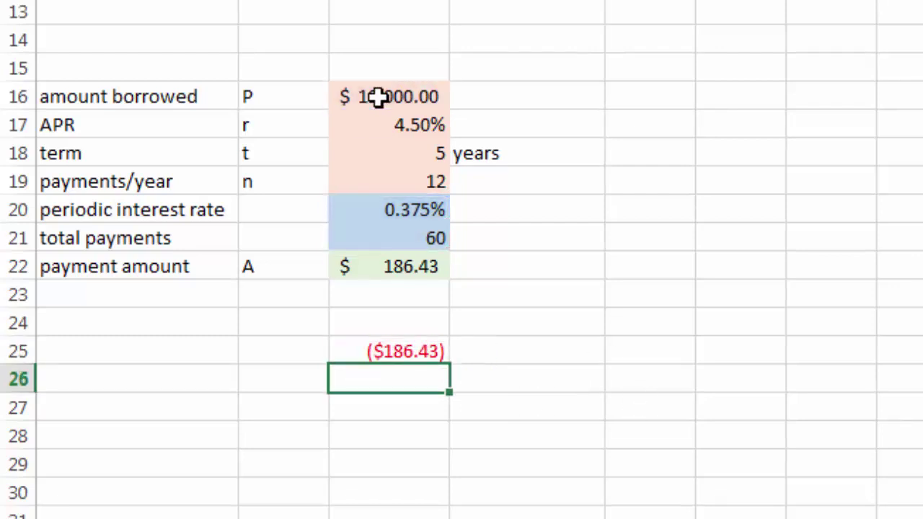
left_click(419, 355)
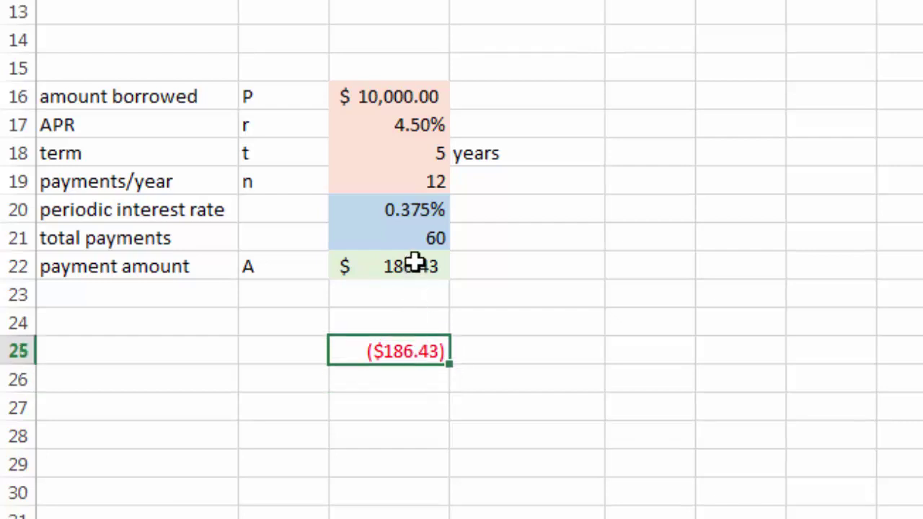